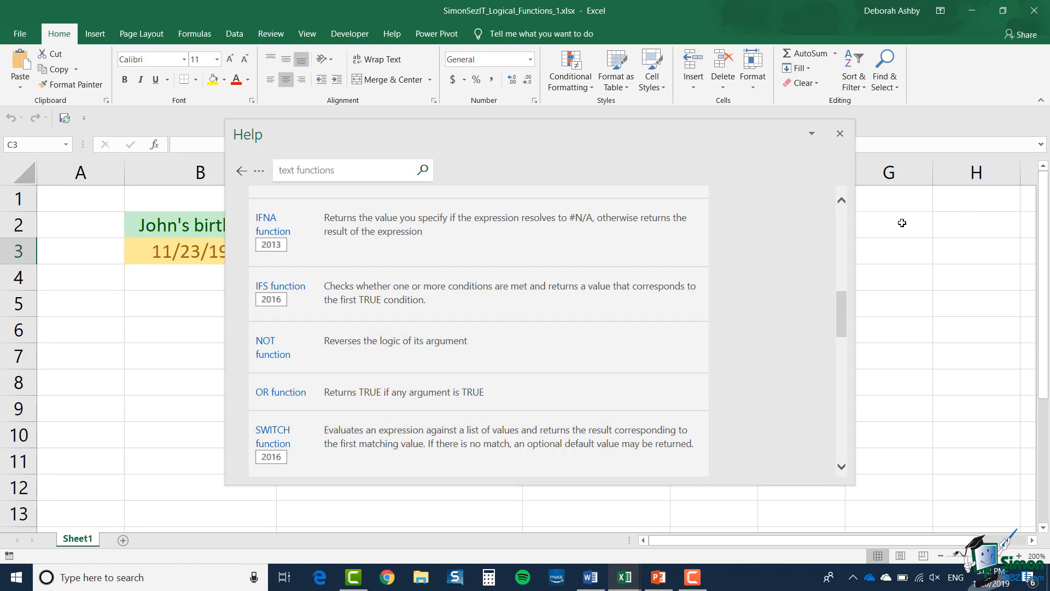
# Start an IF formula in cell C3 whose logical test checks whether B3 is less than D3
pyautogui.hotkey('alt', 'Tab')
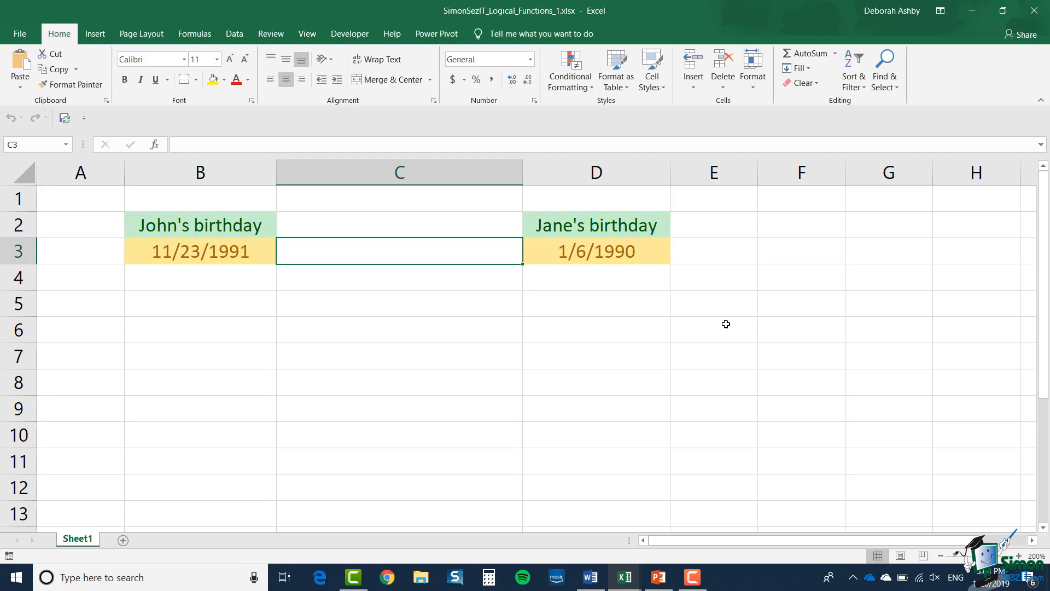
pyautogui.write('=IF')
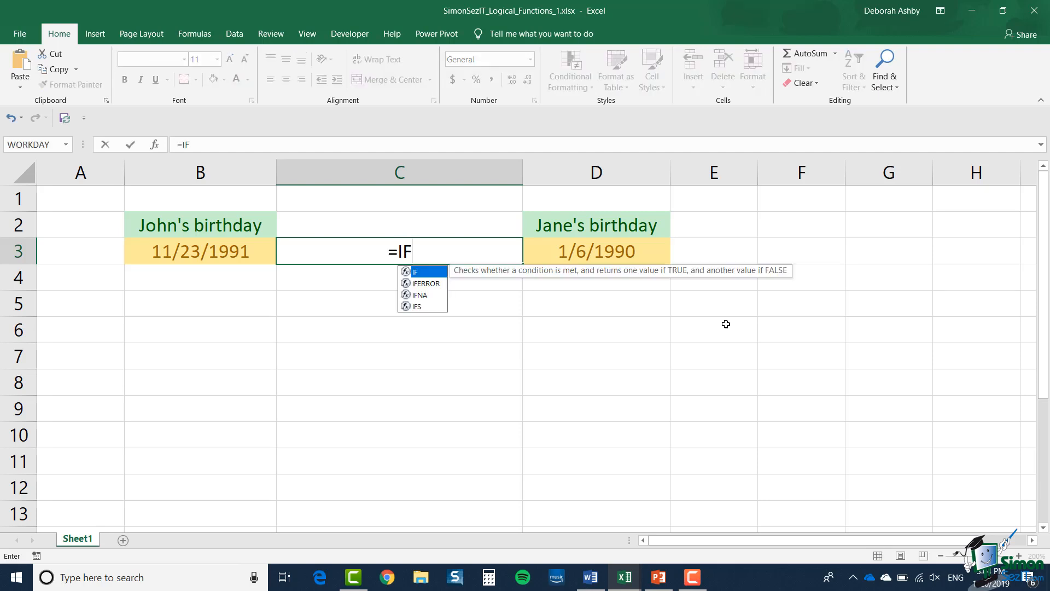
pyautogui.write('(')
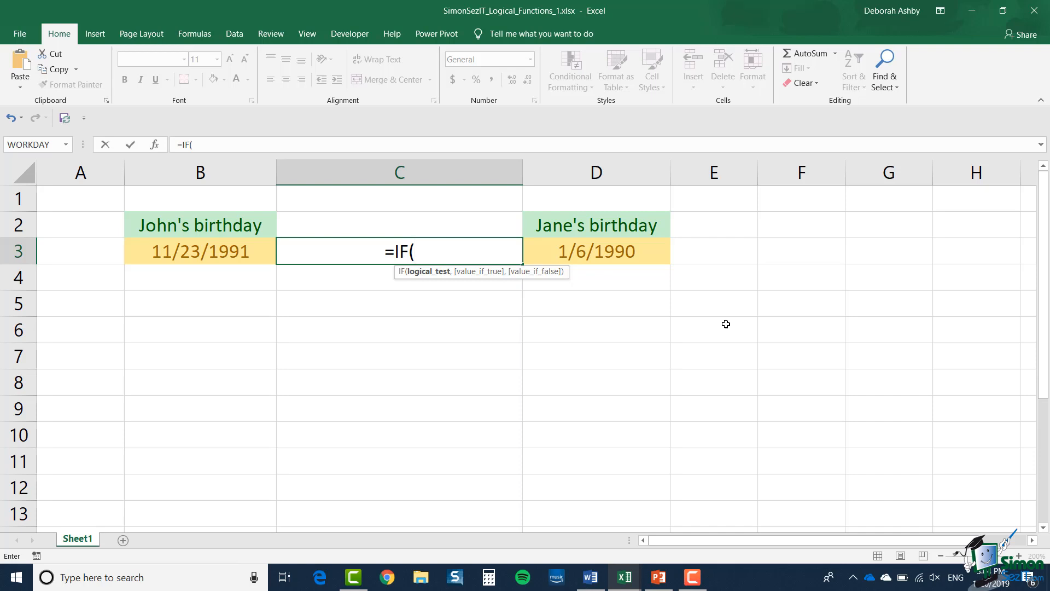
pyautogui.click(200, 251)
pyautogui.write('<')
pyautogui.click(583, 252)
pyautogui.write(',')
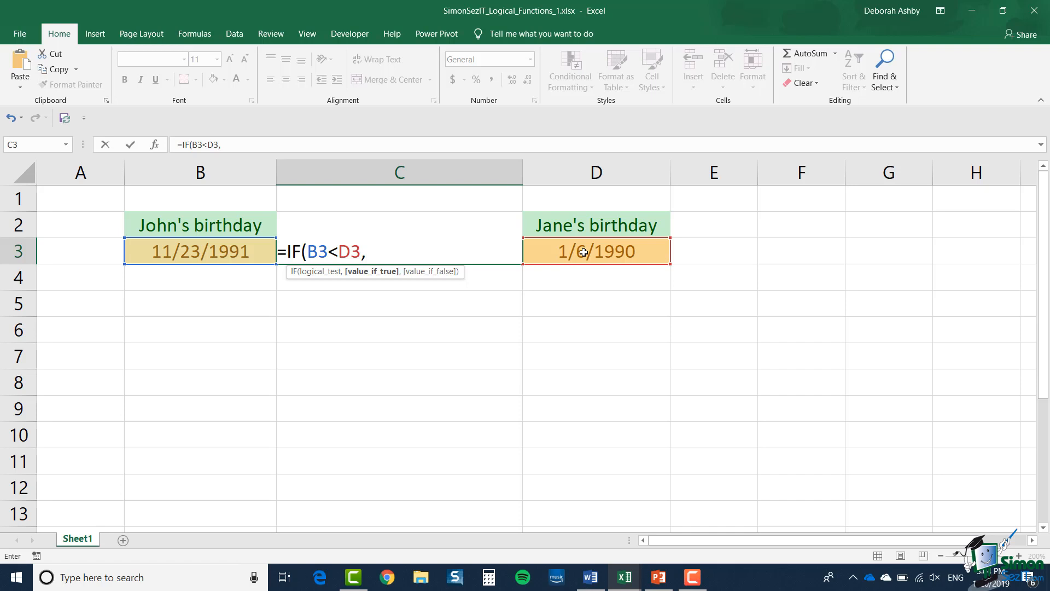
pyautogui.write('"Ea')
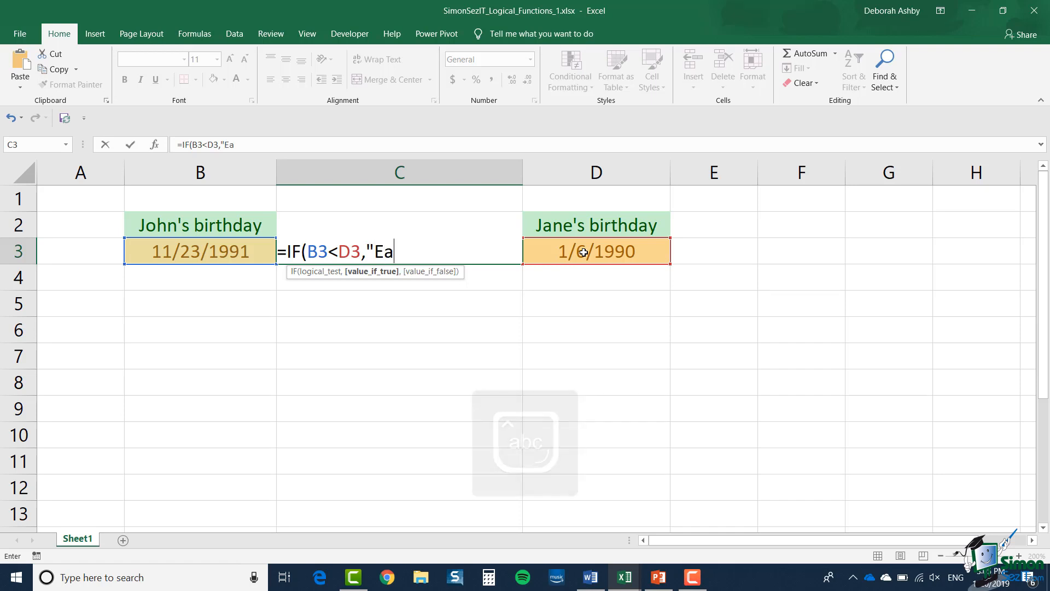
pyautogui.write('rlier')
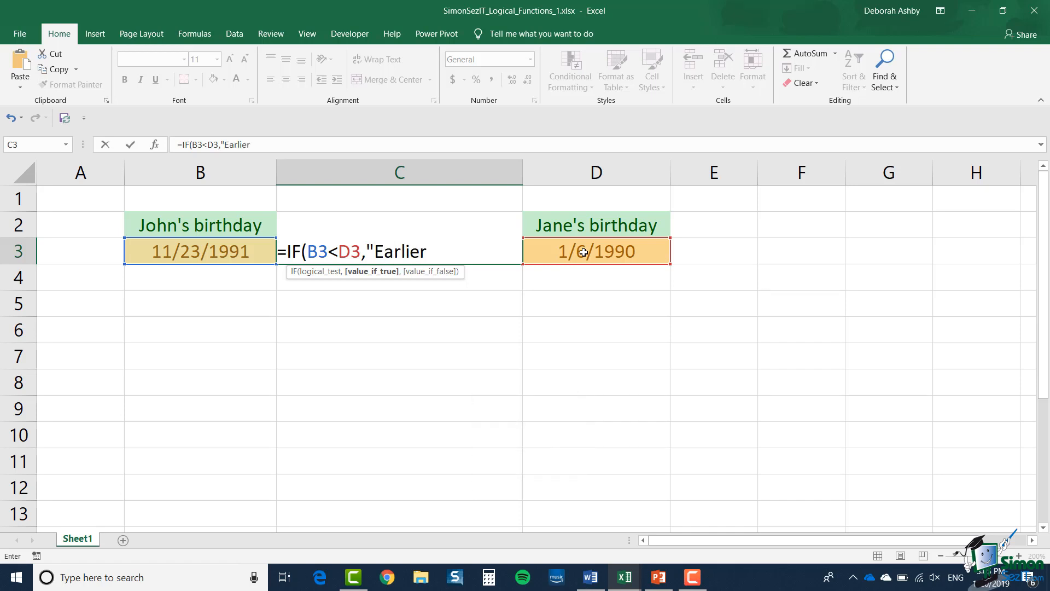
pyautogui.write('",')
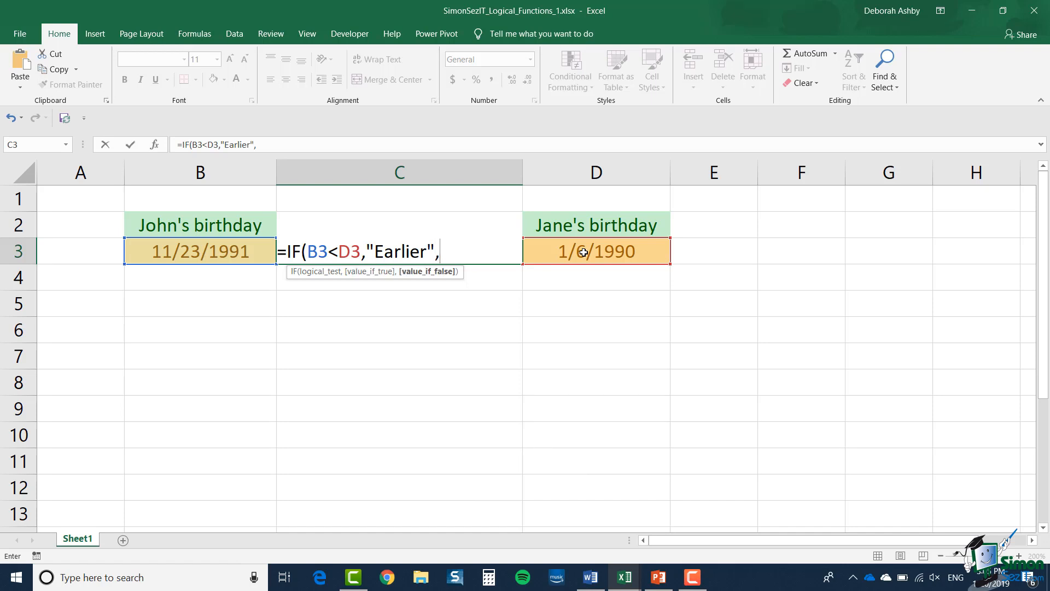
pyautogui.write('"Later")')
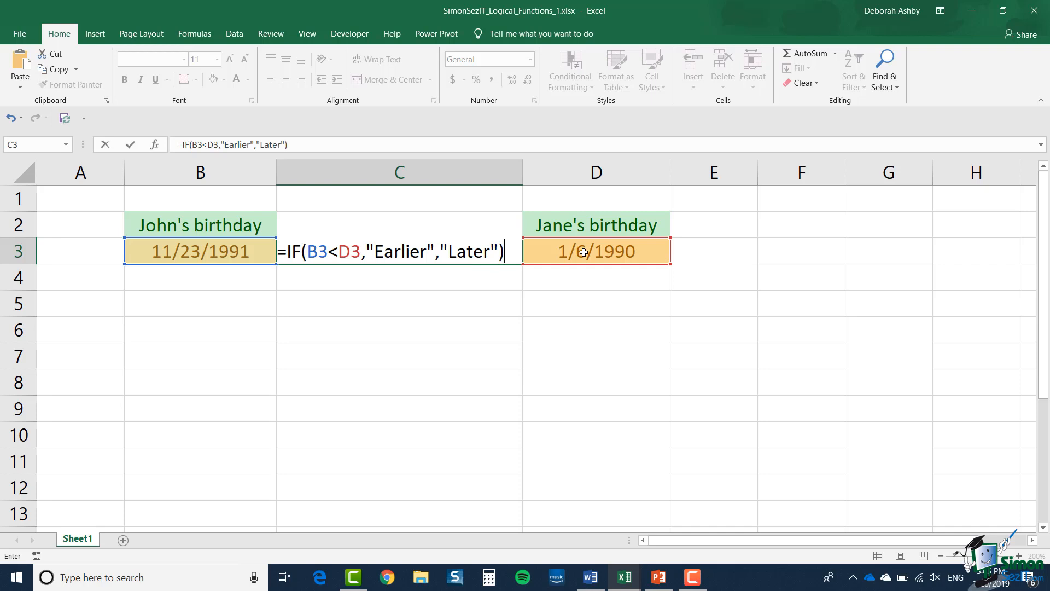
# Complete the IF formula in C3 to return "Earlier" when true and "Later" when false
pyautogui.click(131, 145)
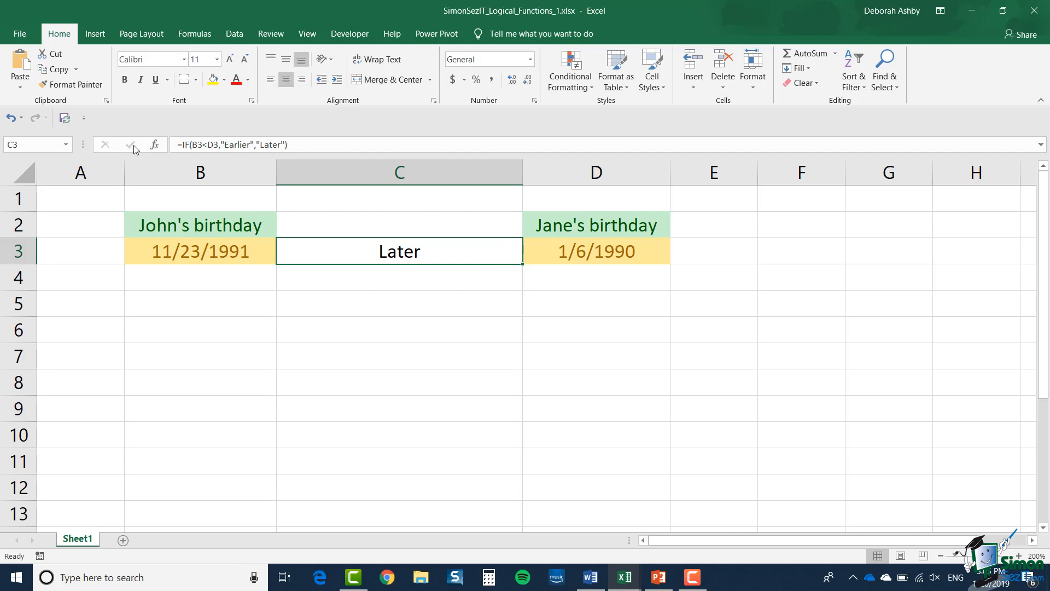
# Change the year of the birth date in cell D3 so that the date falls after the one in B3
pyautogui.press('Right')
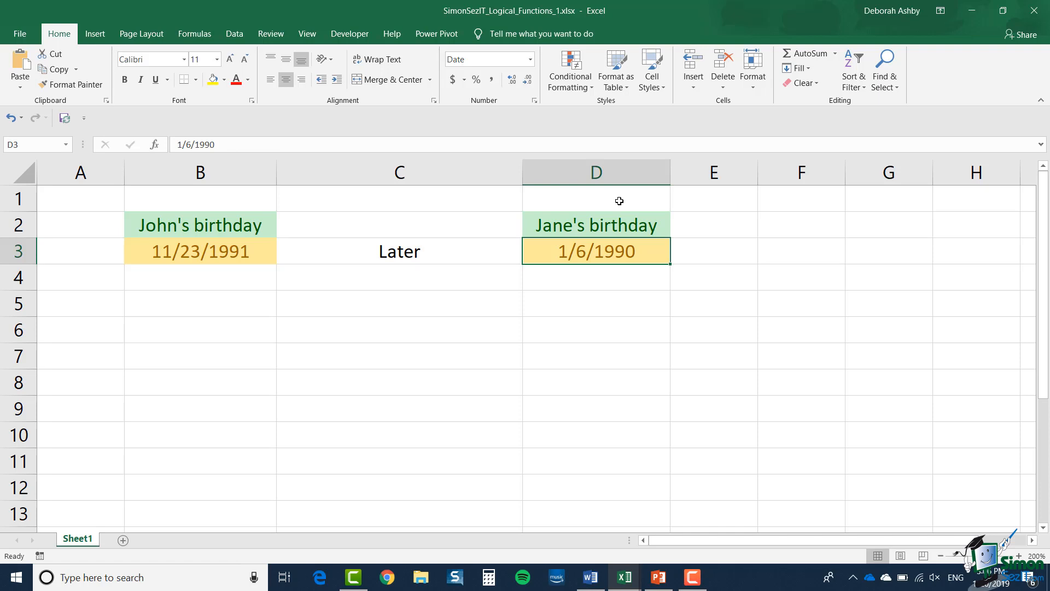
pyautogui.click(237, 144)
pyautogui.press('BackSpace')
pyautogui.write('2')
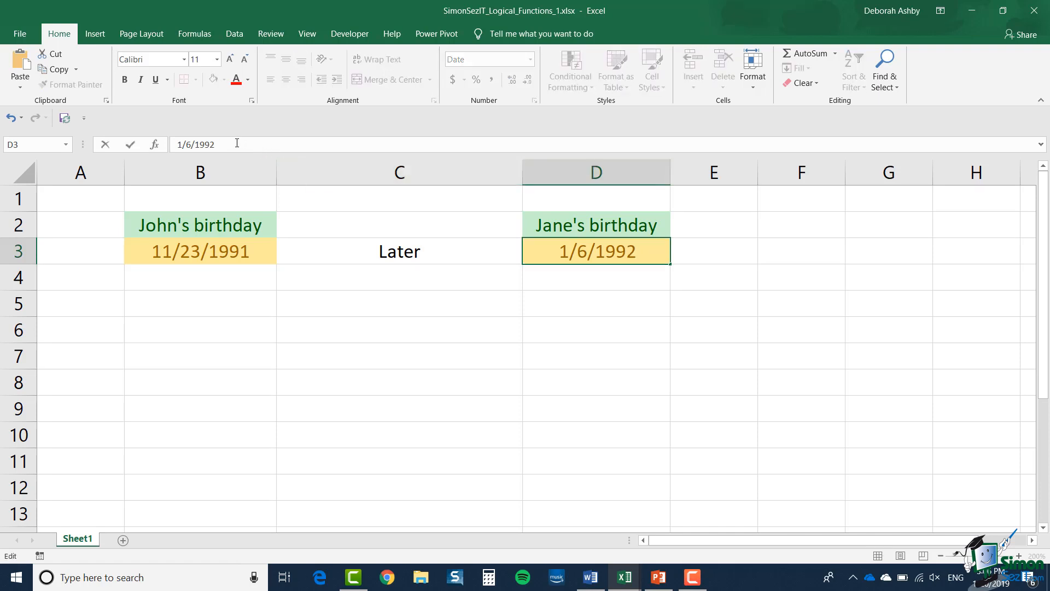
pyautogui.press('Return')
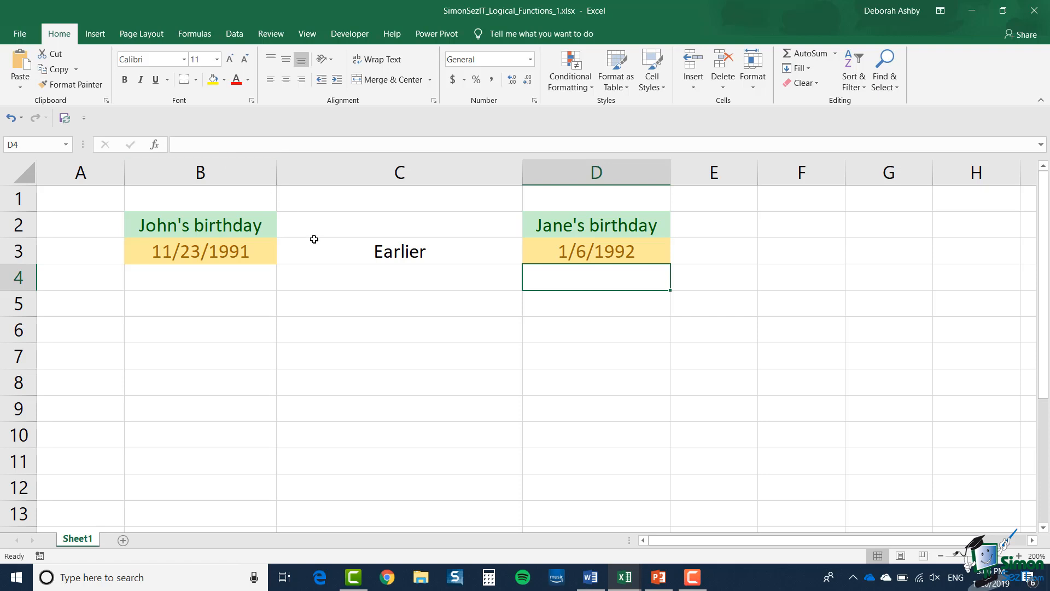
# Clear cell C3 and start an IFS formula there that returns "Twins" when B3 equals D3
pyautogui.click(313, 257)
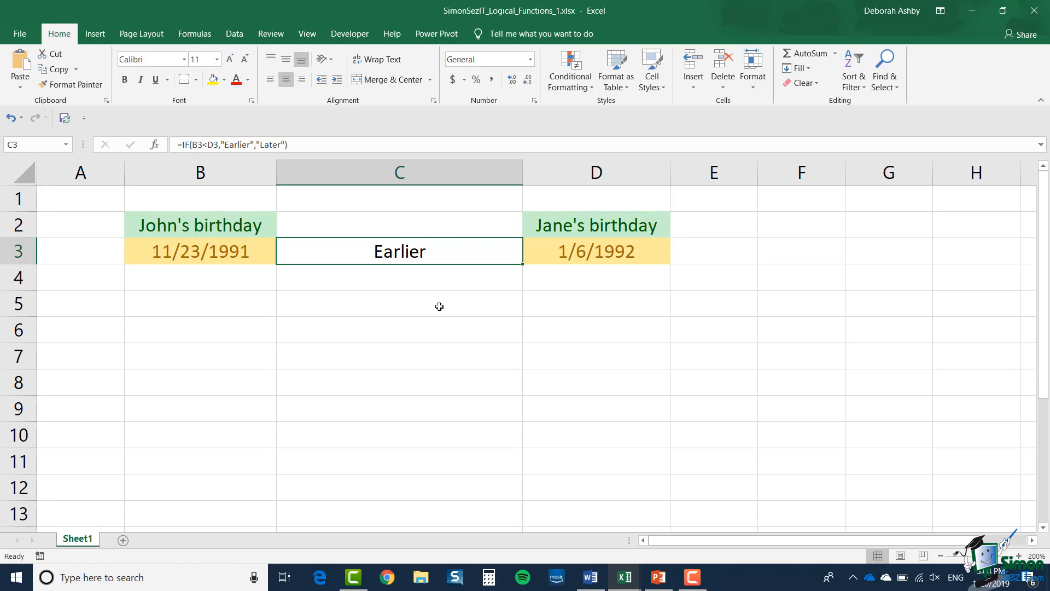
pyautogui.press('Delete')
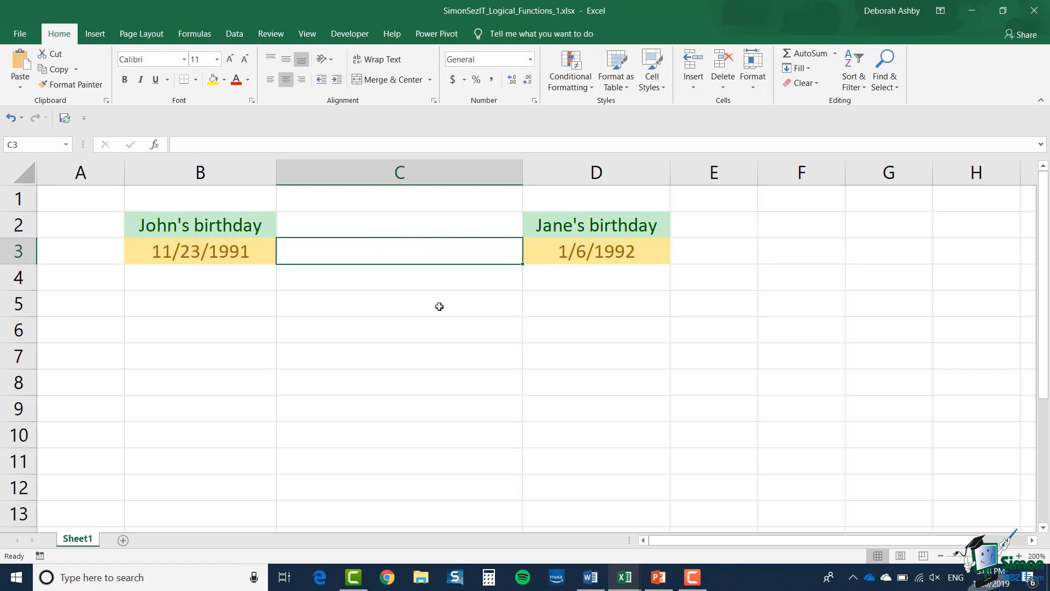
pyautogui.write('=IFS')
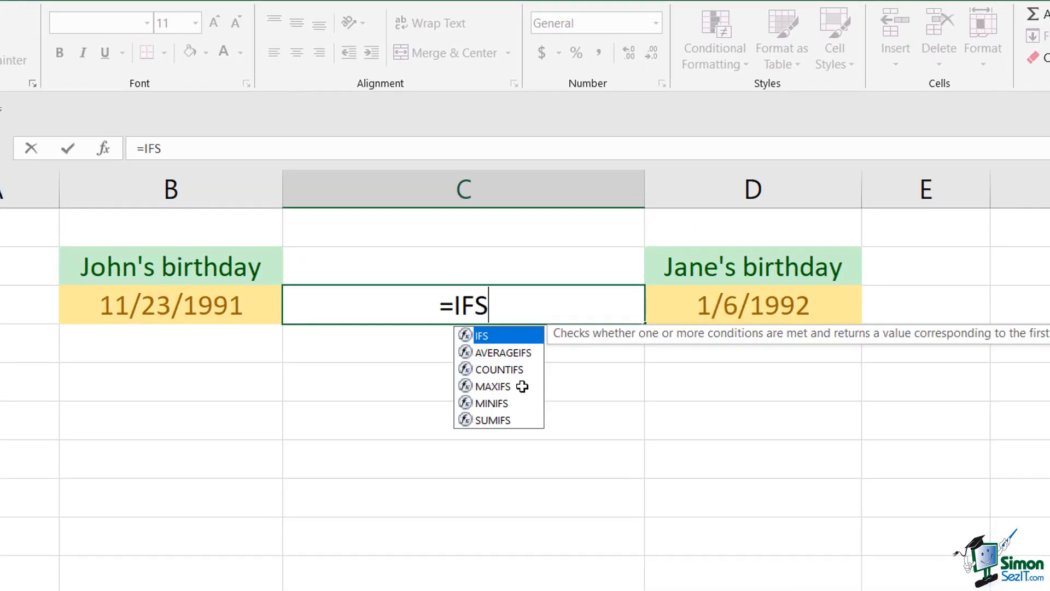
pyautogui.write('(')
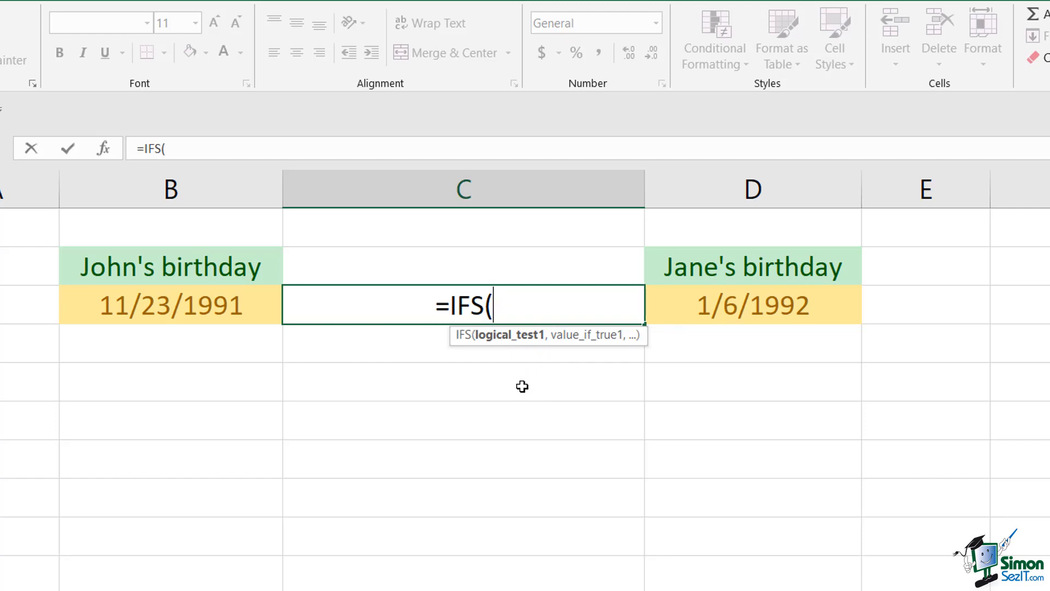
pyautogui.click(168, 316)
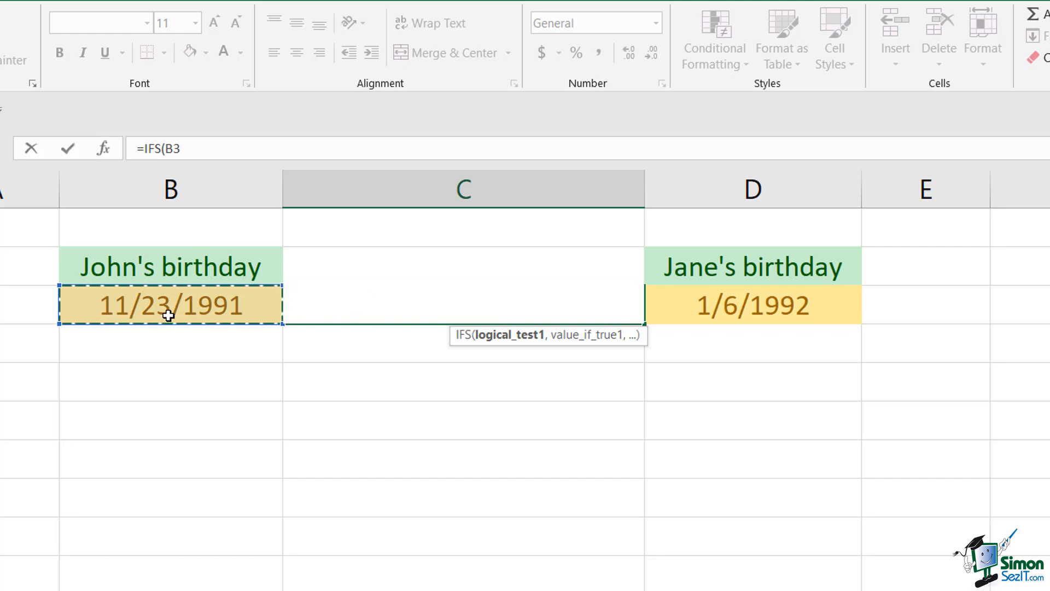
pyautogui.write('=')
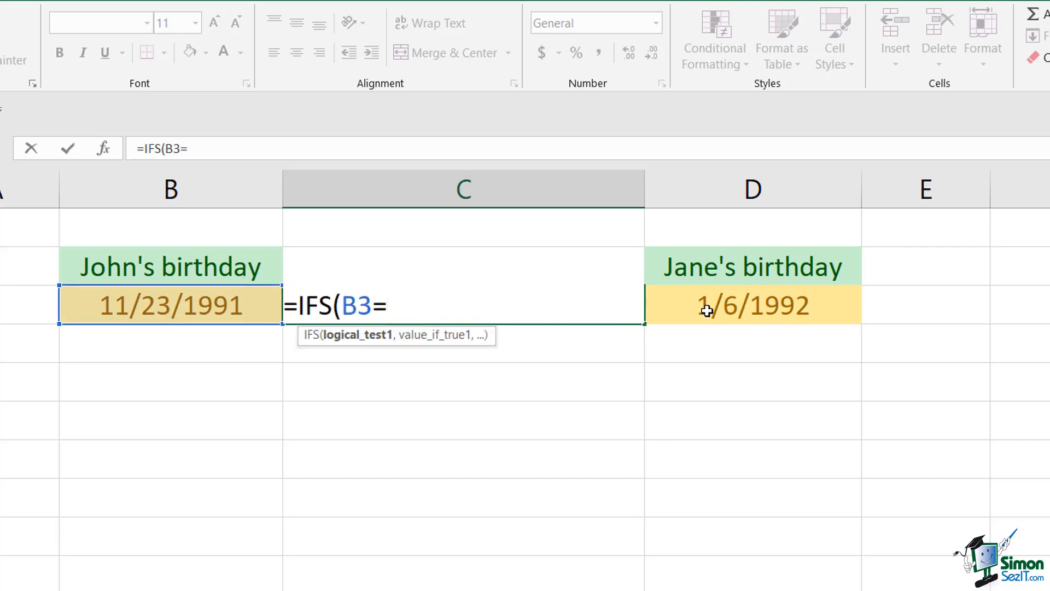
pyautogui.click(707, 310)
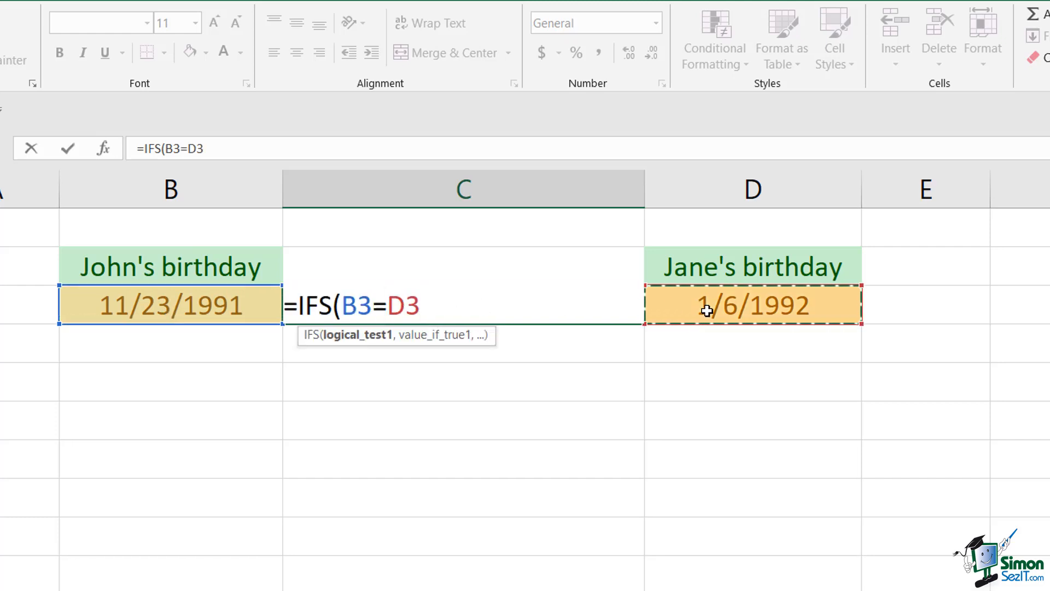
pyautogui.write(',')
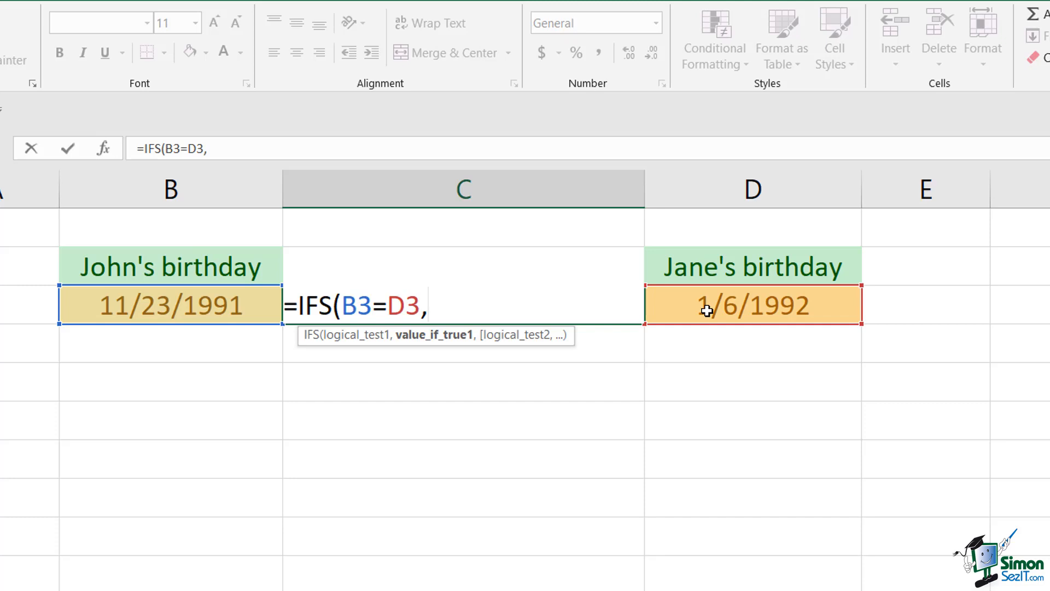
pyautogui.write('"Twins",')
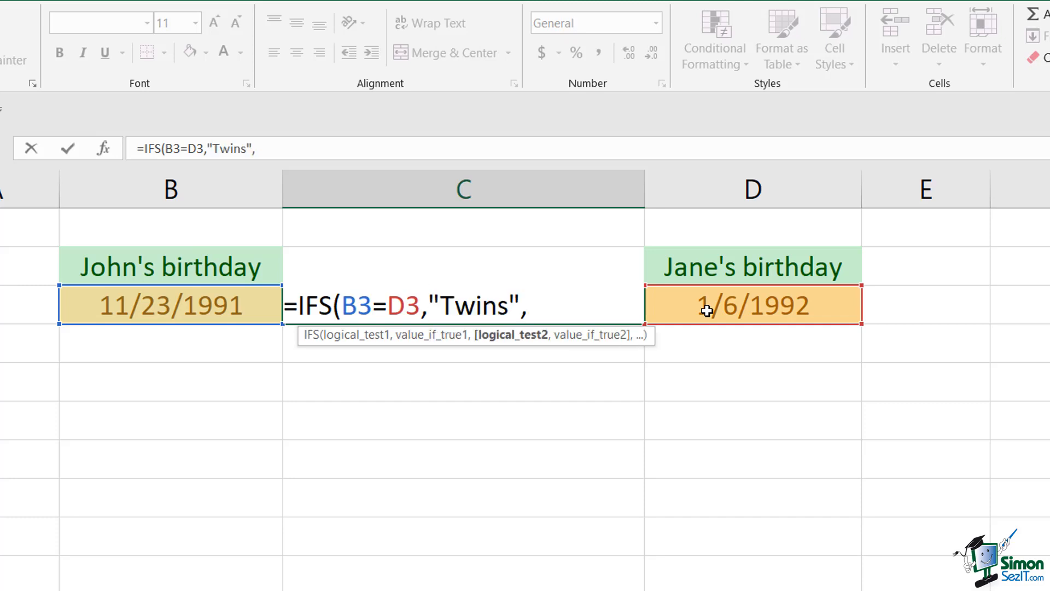
# Add a second condition to the IFS formula that returns "Earlier" when B3 is less than D3
pyautogui.click(242, 310)
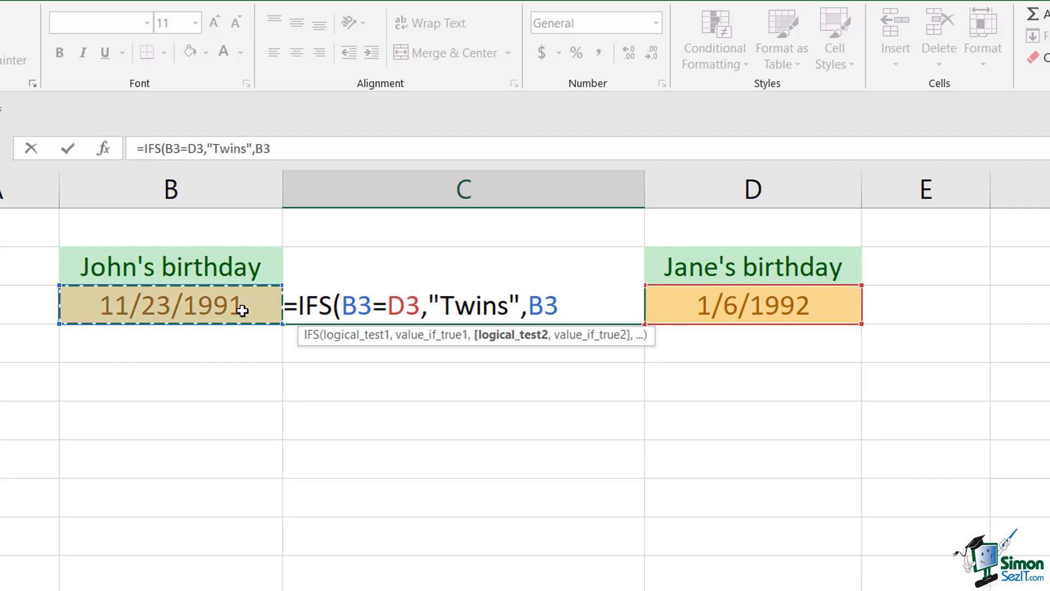
pyautogui.write('<')
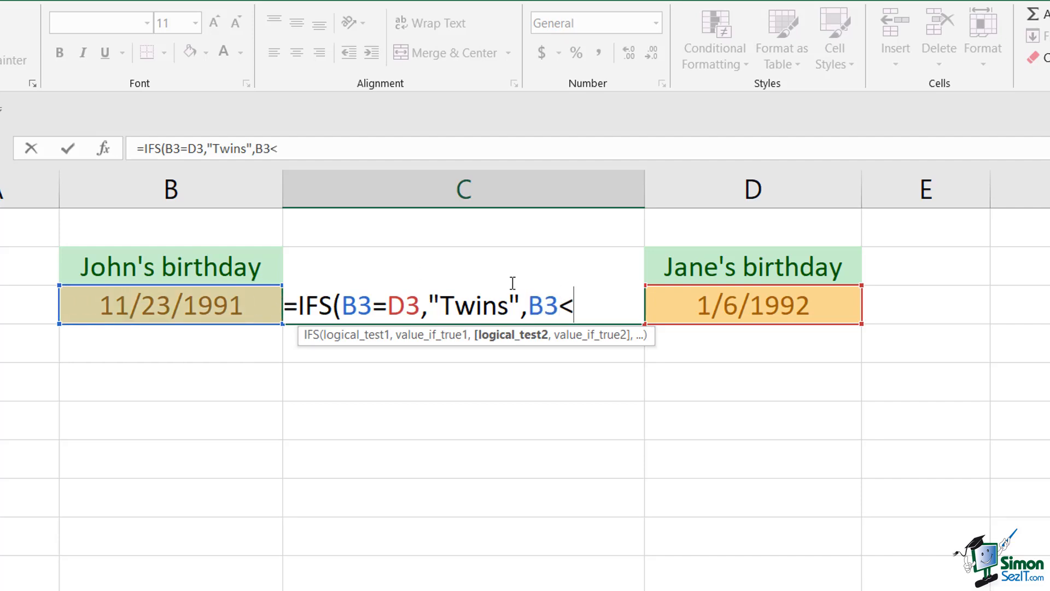
pyautogui.click(716, 305)
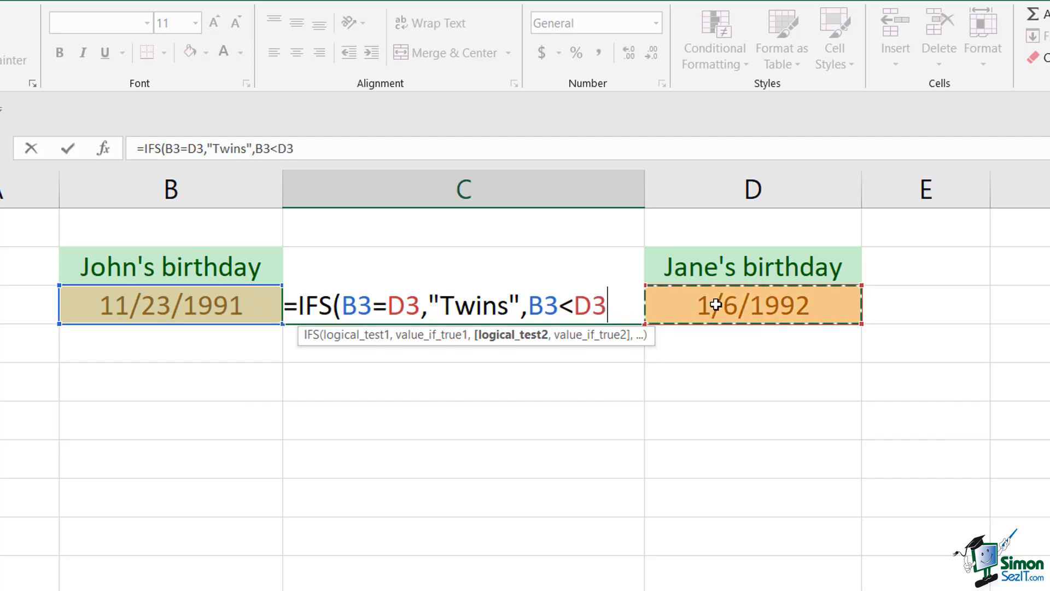
pyautogui.write(',')
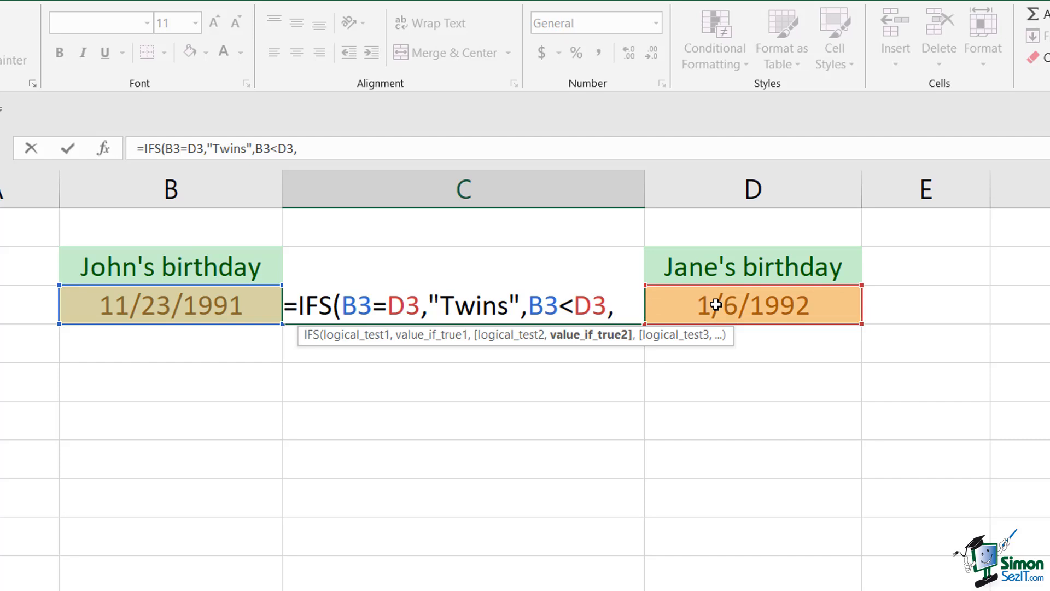
pyautogui.write('"Earlier')
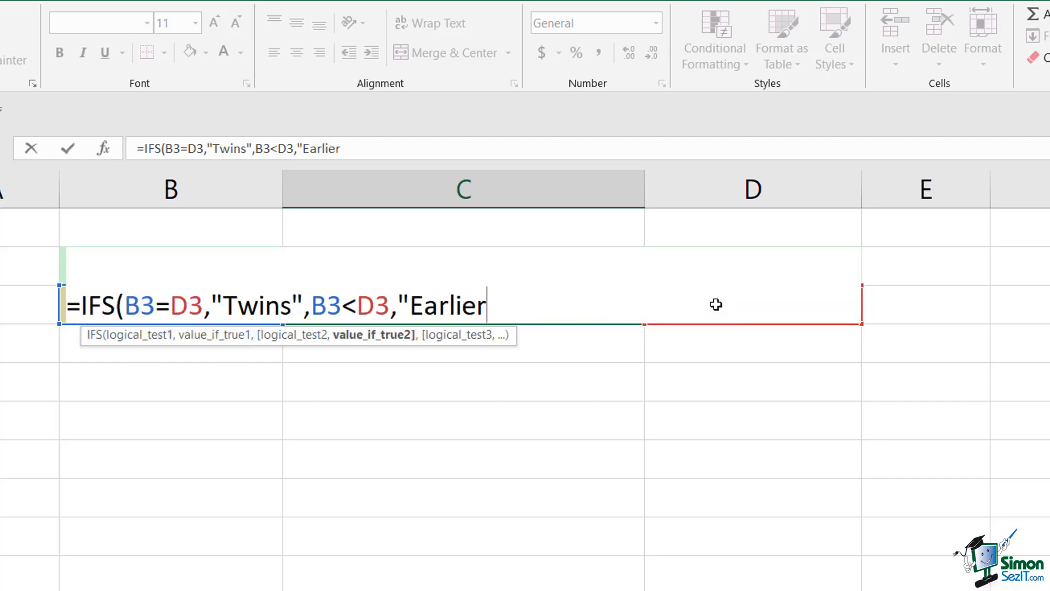
pyautogui.write('",')
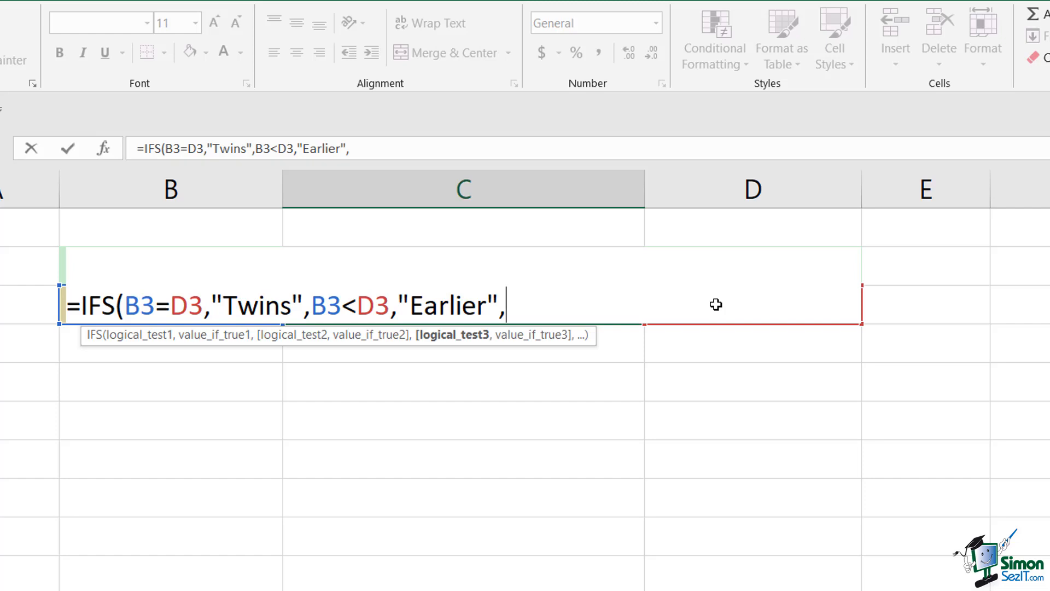
pyautogui.write('B#')
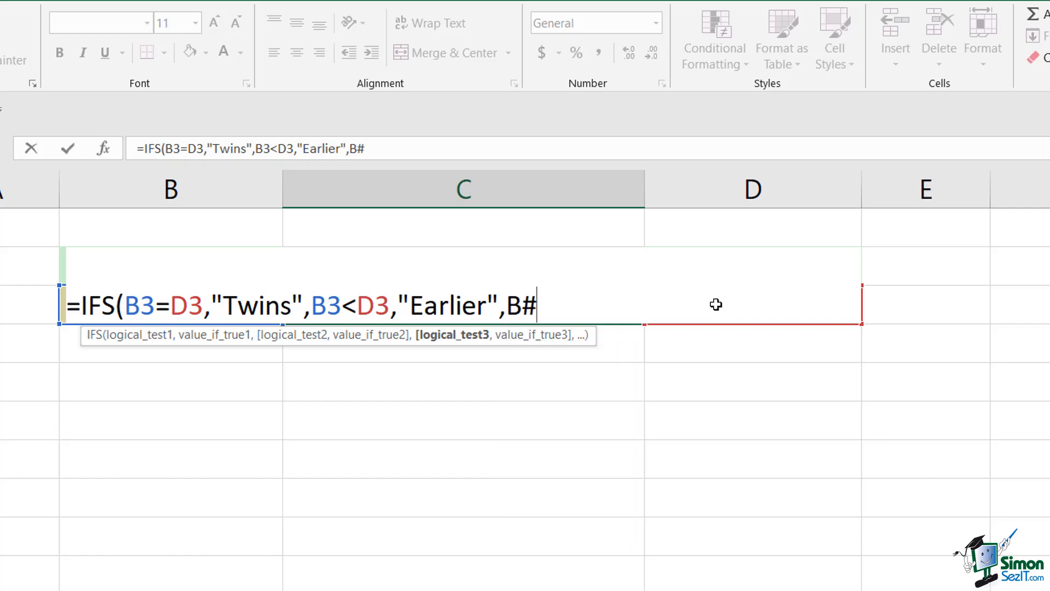
# Finish the IFS formula in C3 with a third condition returning "Later" when B3 is greater than D3
pyautogui.press('BackSpace')
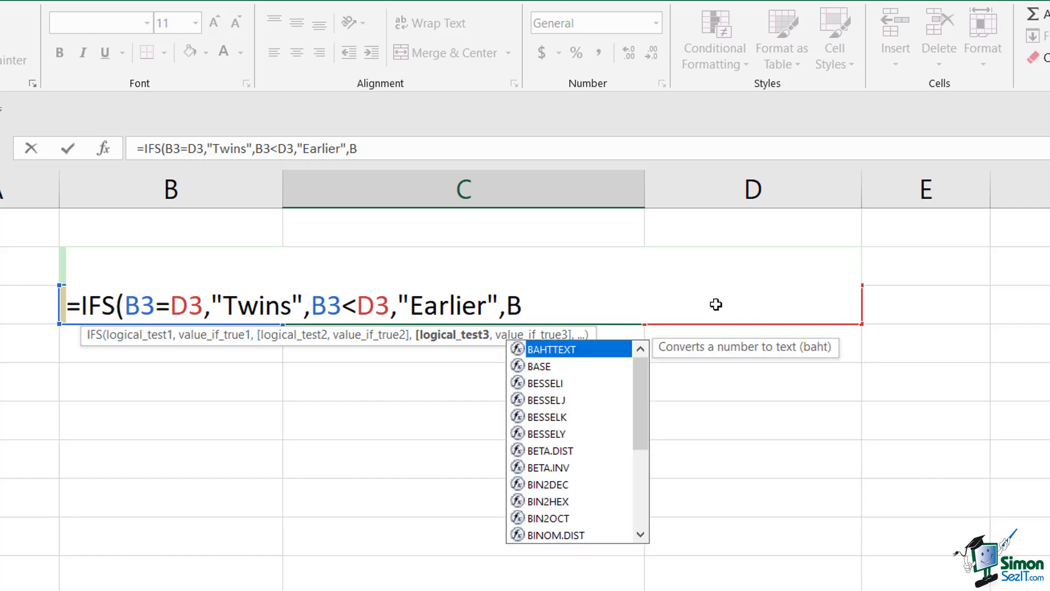
pyautogui.write('3>')
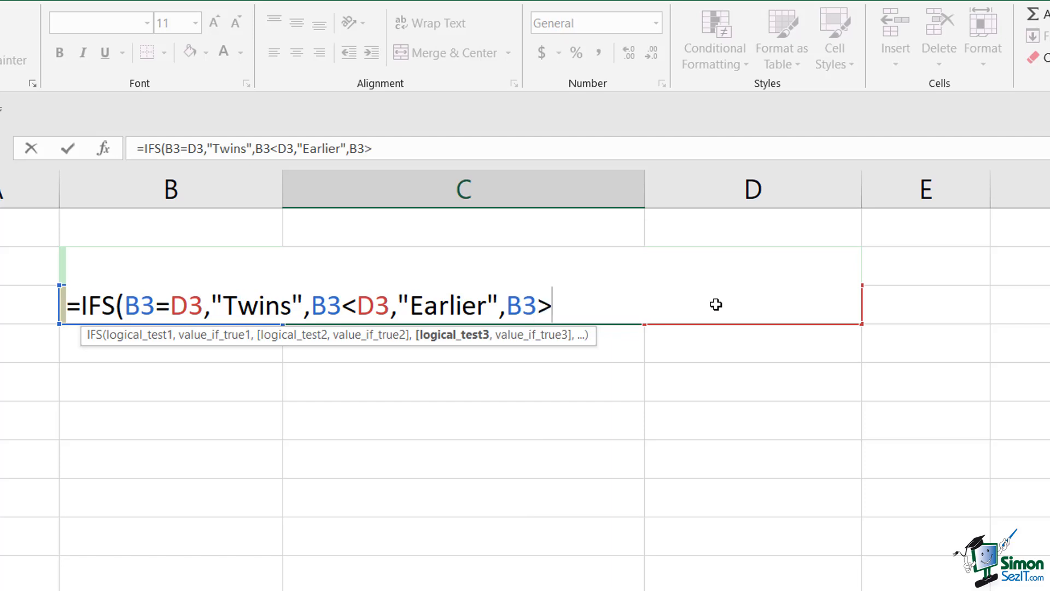
pyautogui.write('D3,')
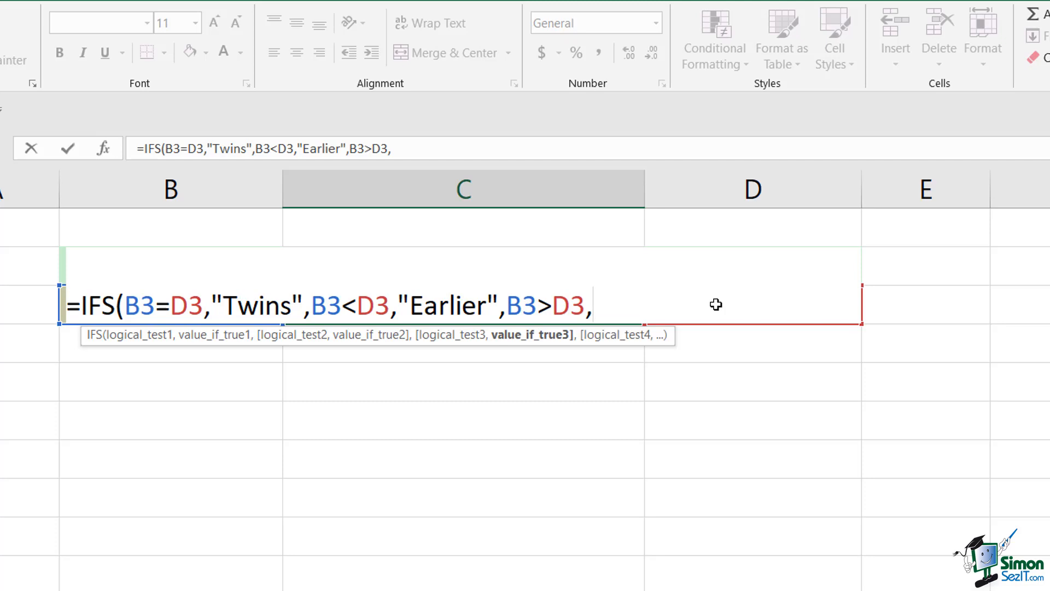
pyautogui.write('"Later")')
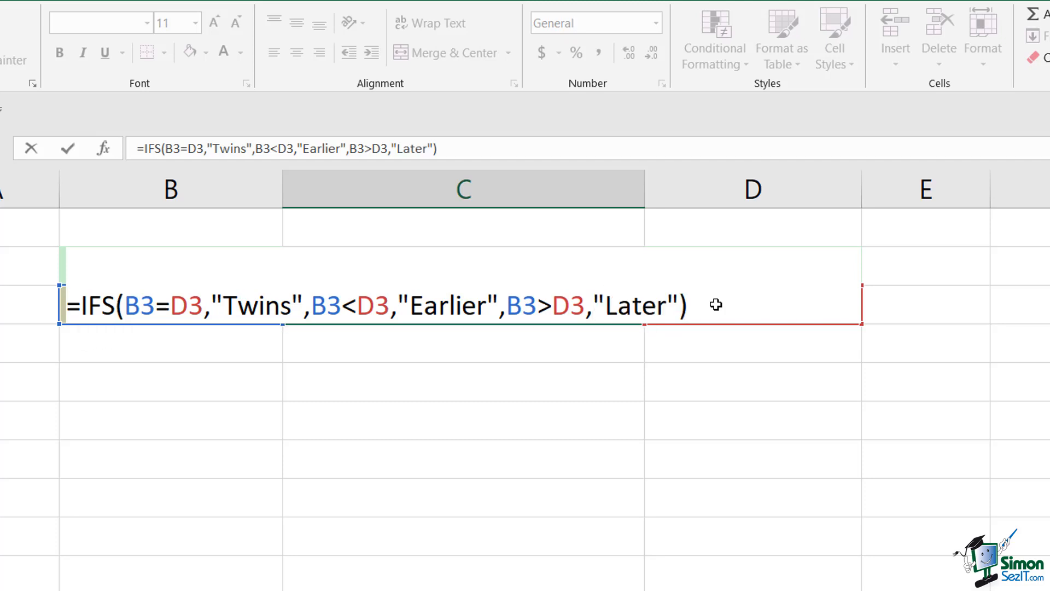
pyautogui.click(70, 148)
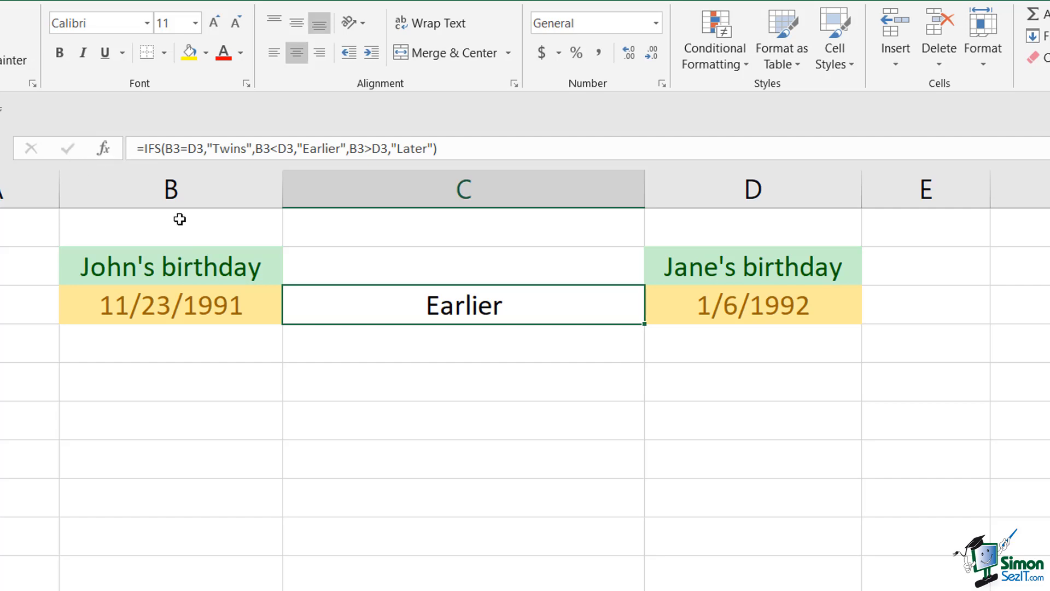
# Change the year of the birth date in cell D3 so that the date falls before the one in B3
pyautogui.doubleClick(827, 302)
pyautogui.press('BackSpace')
pyautogui.write('0')
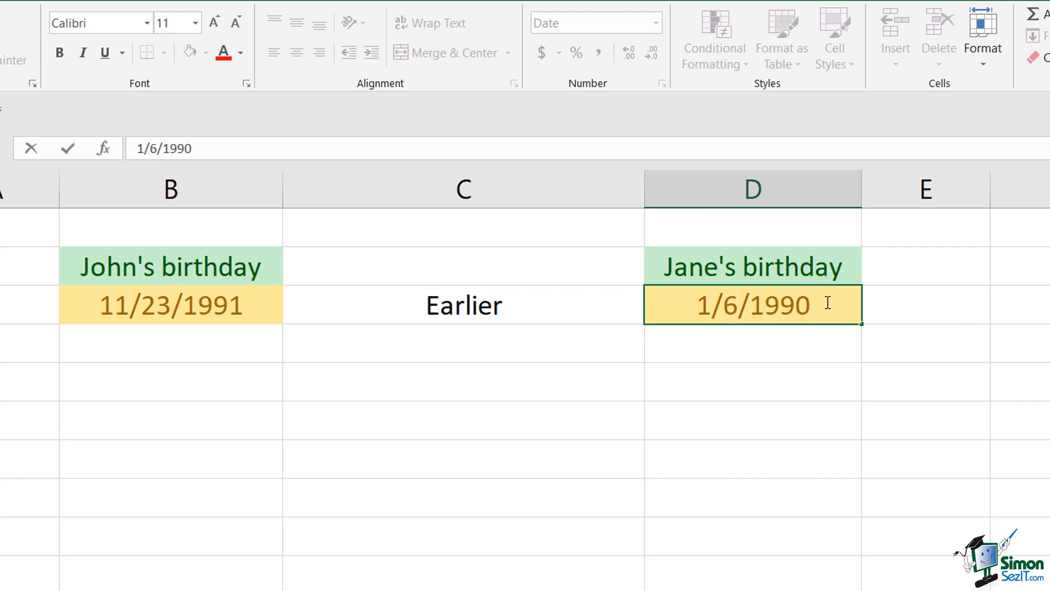
pyautogui.press('Return')
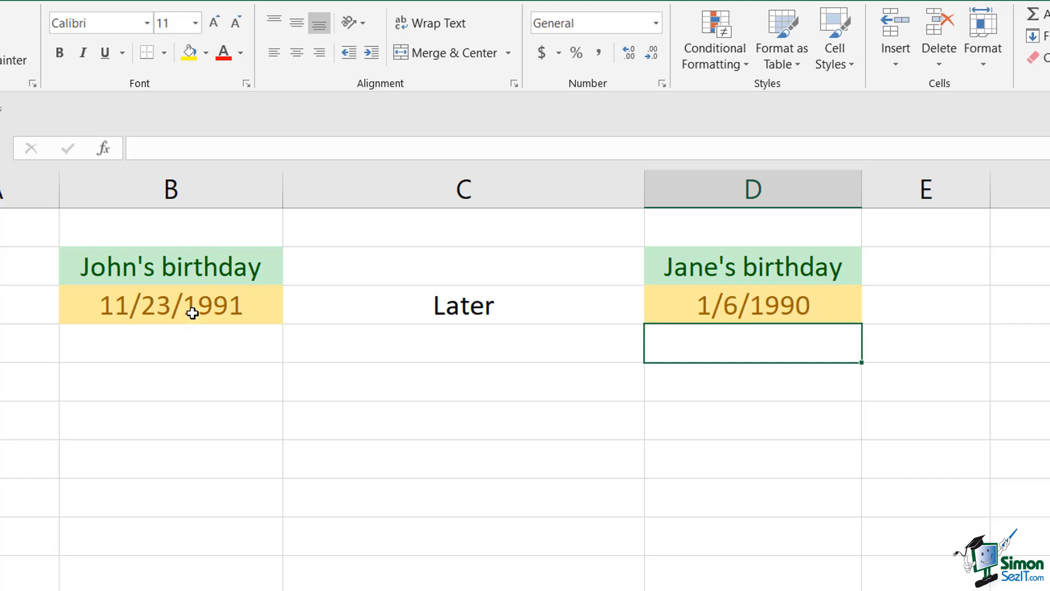
# Paste the birth date from D3 into B3 to test the equal case, and clear B3 to test a blank date
pyautogui.click(113, 302)
pyautogui.write('1/6/1990')
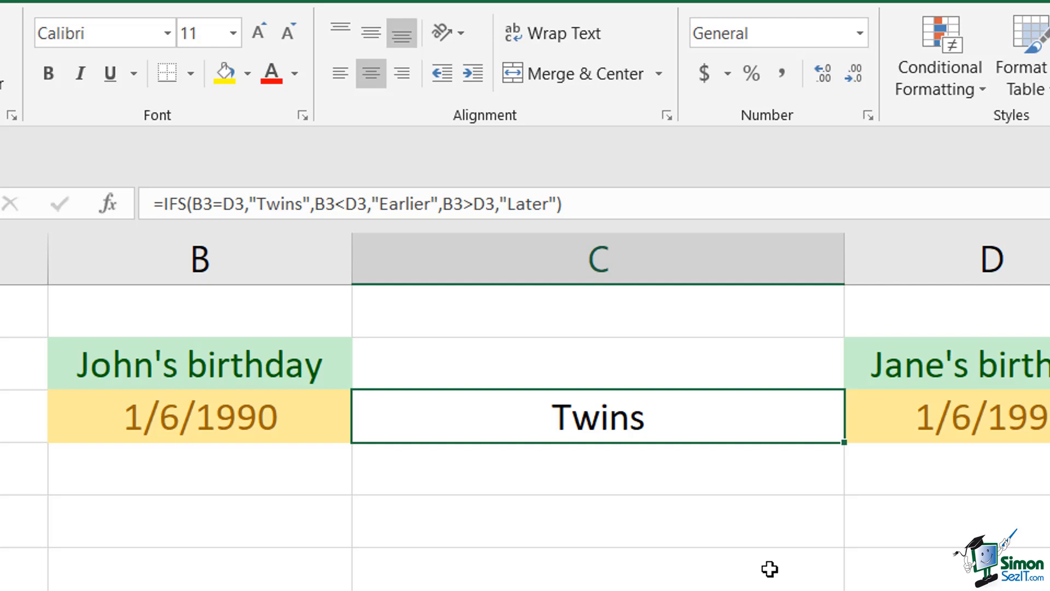
pyautogui.click(290, 409)
pyautogui.press('Delete')
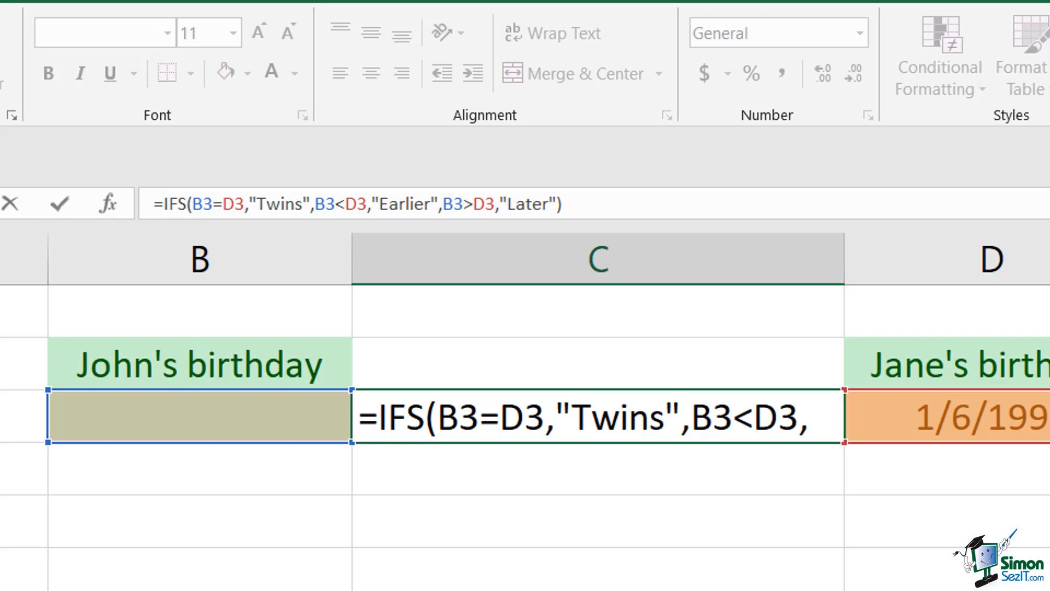
# Nest the IFS formula in C3 inside an IF function whose logical test is AND(B3>0,D3>0)
pyautogui.write('IF(')
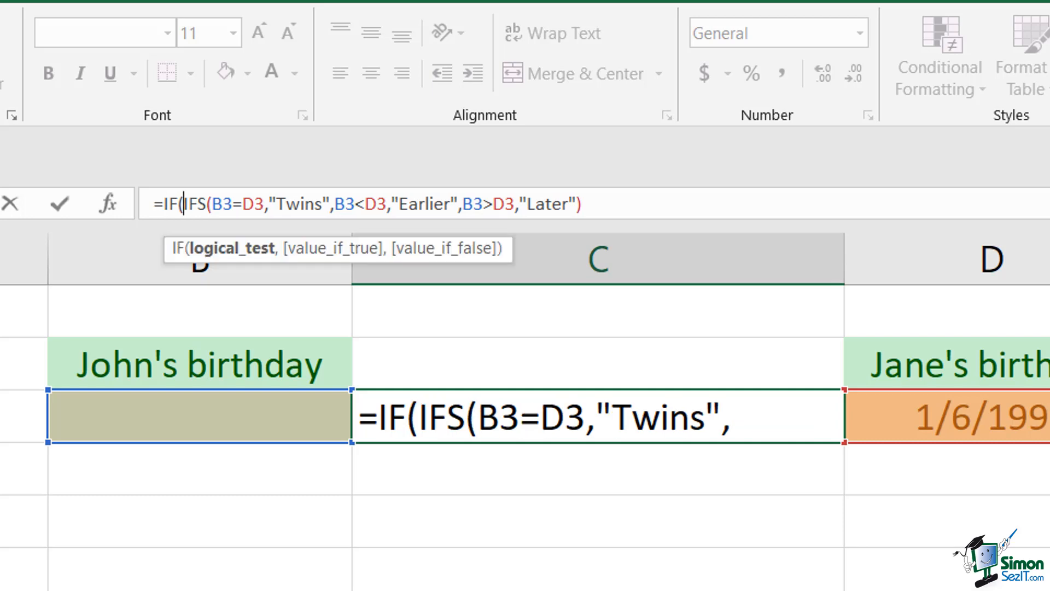
pyautogui.write('AND(')
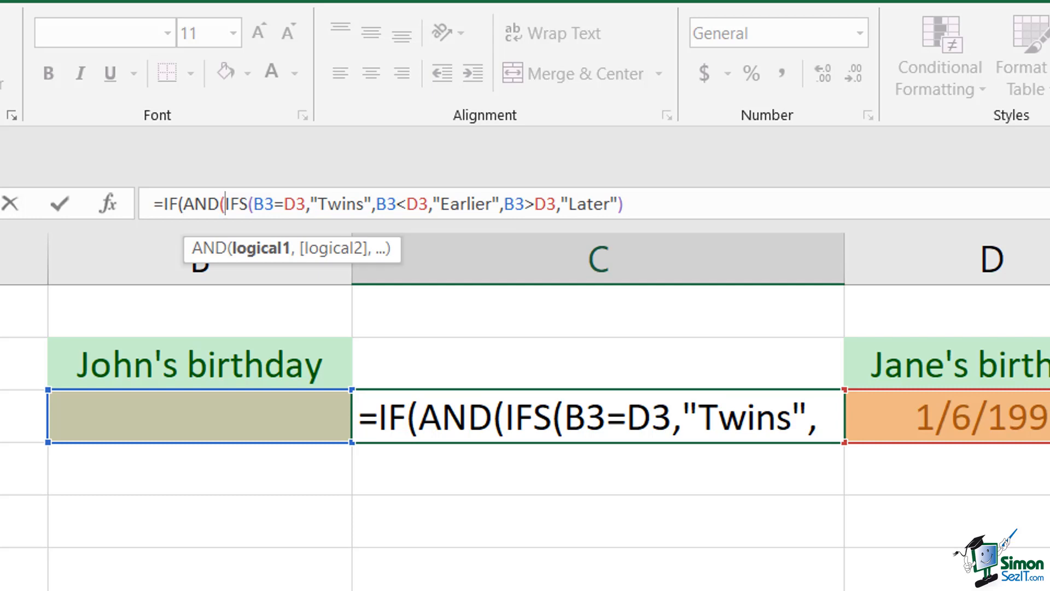
pyautogui.write('B3>')
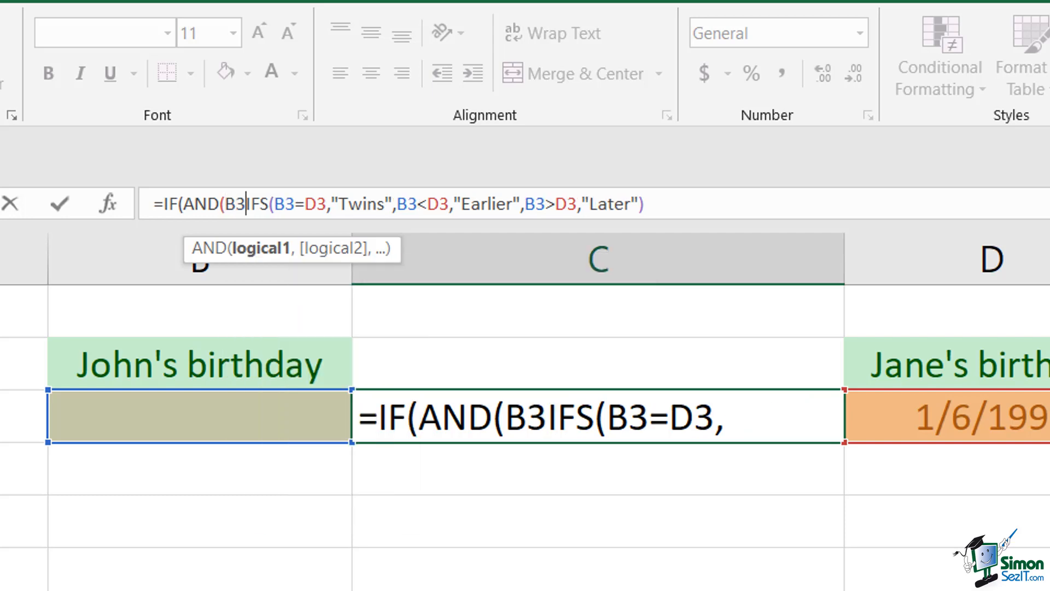
pyautogui.write('0,')
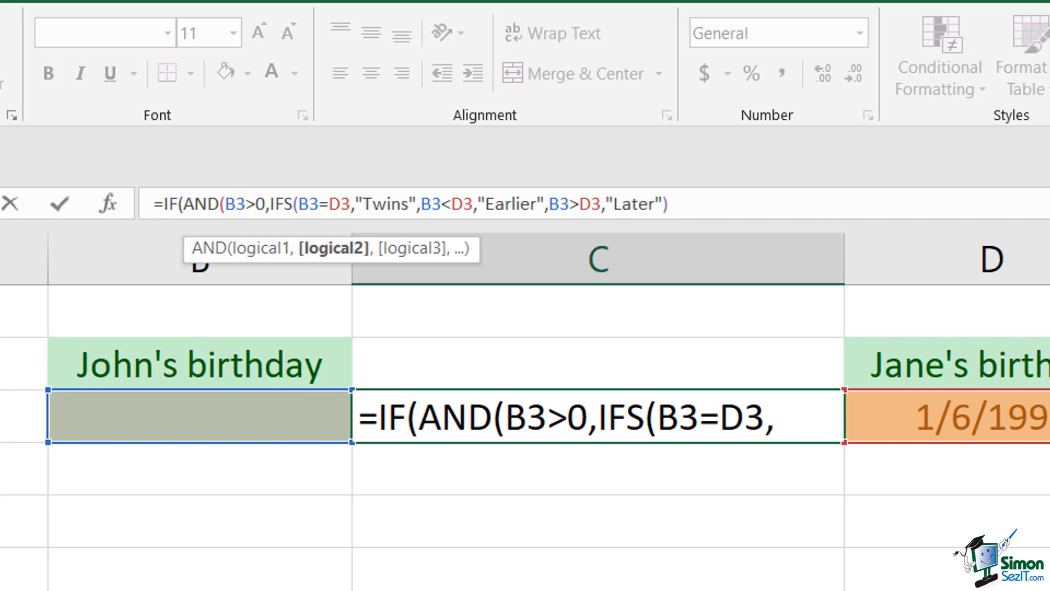
pyautogui.write('D3>0),')
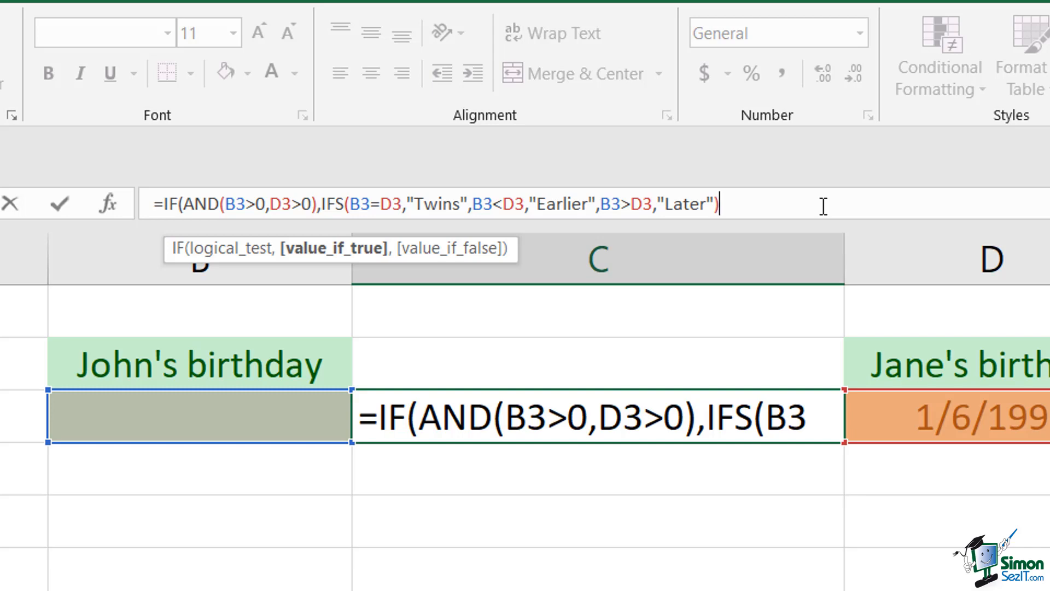
# Finish the IF formula in C3 with " " as the value if false and enter it
pyautogui.write(',')
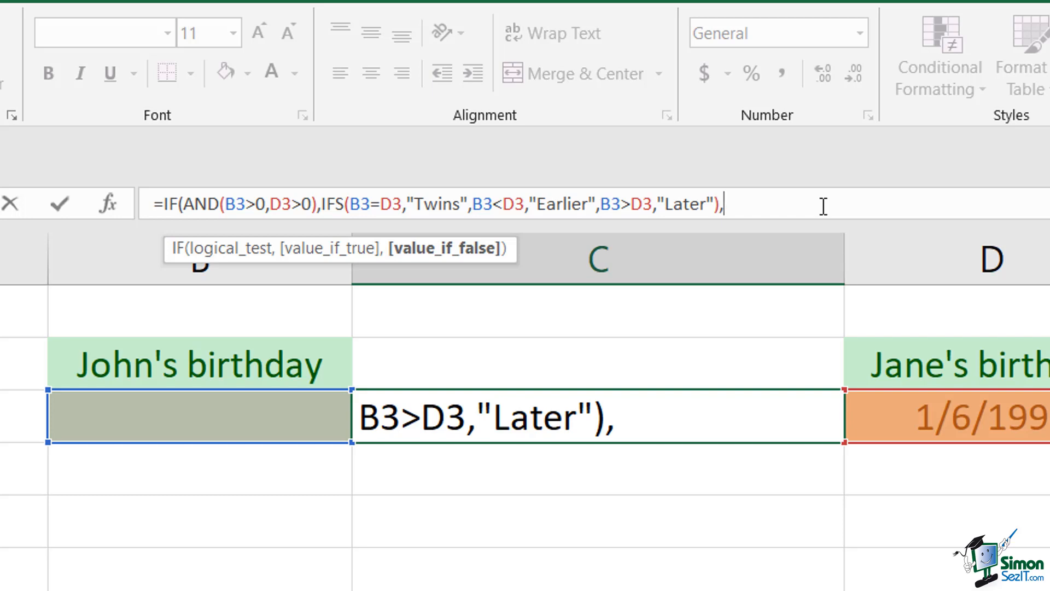
pyautogui.write('" ")')
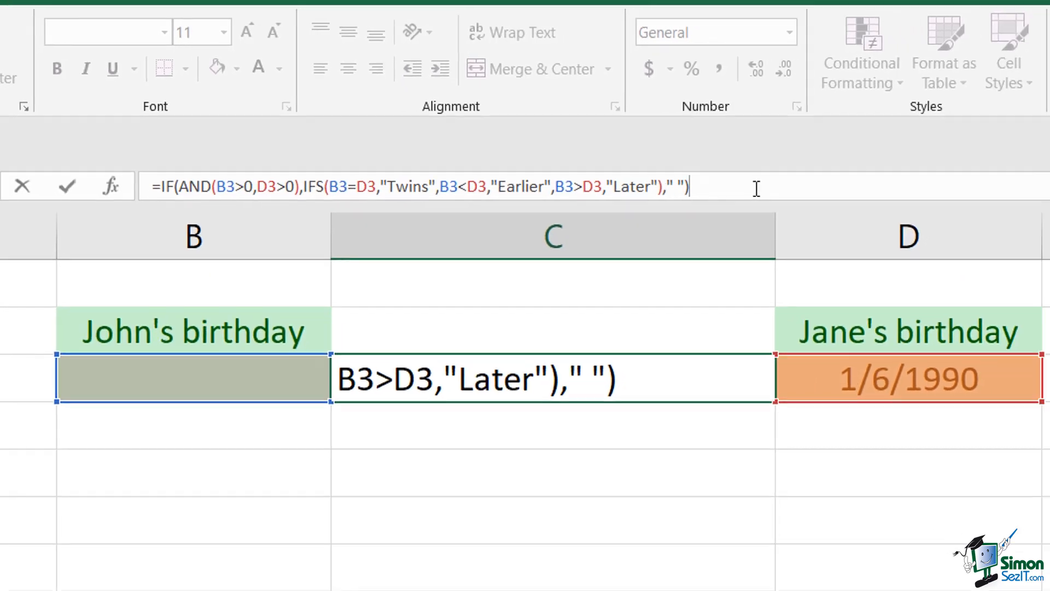
pyautogui.hotkey('ctrl', 'Return')
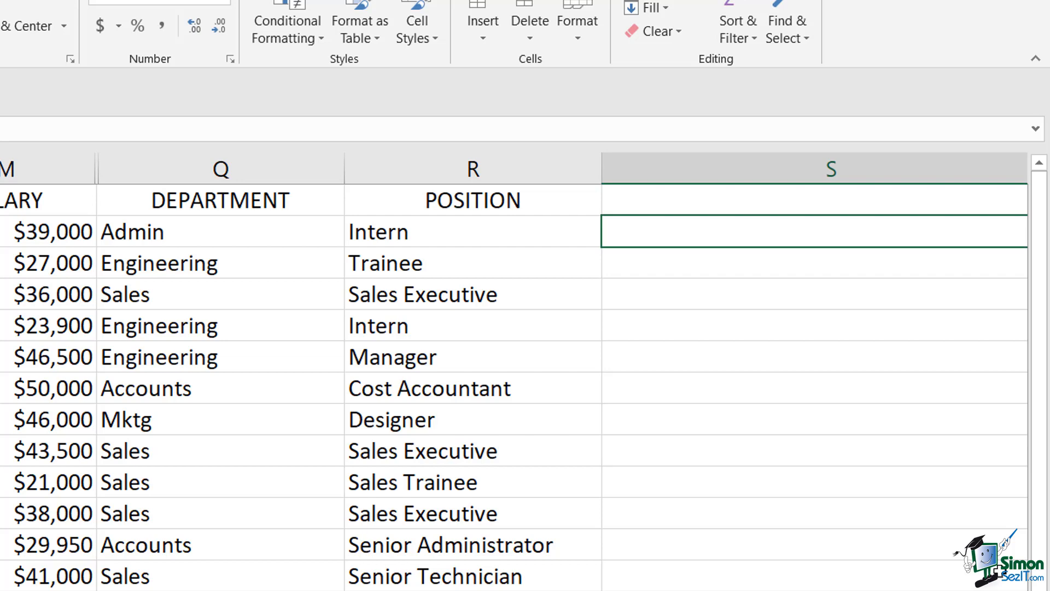
# Start a SWITCH formula in S2 that evaluates Q2 and returns "Administration" for "Admin"
pyautogui.write('=S')
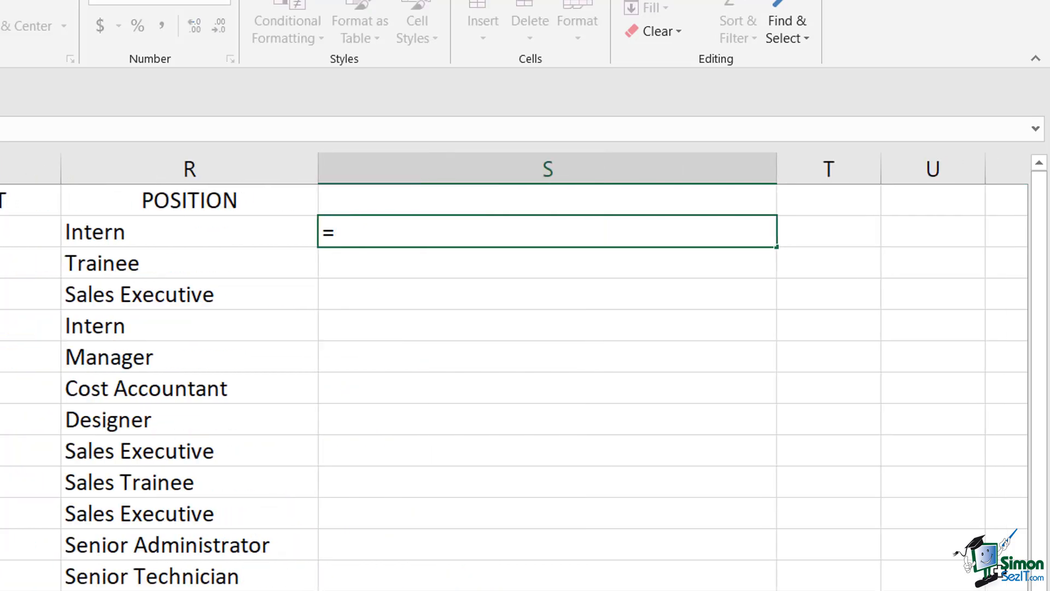
pyautogui.write('WITCH(')
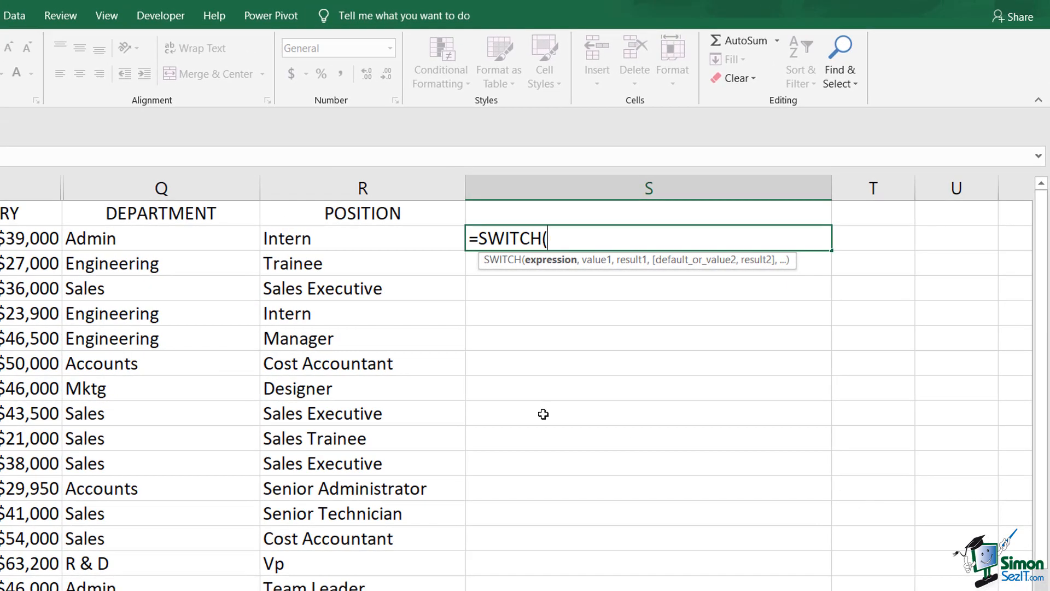
pyautogui.click(178, 237)
pyautogui.write(',')
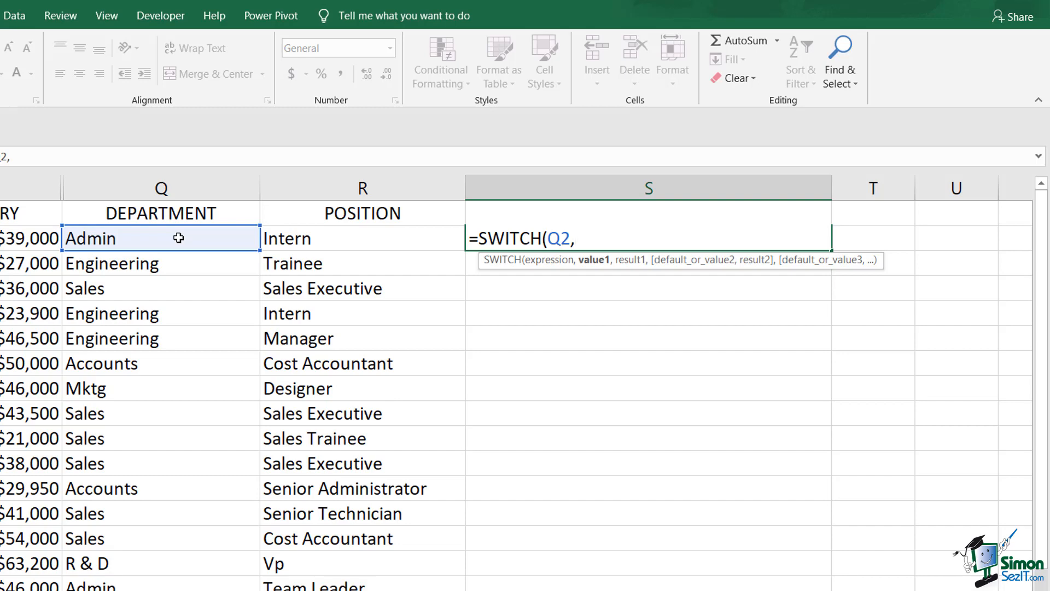
pyautogui.write('"Admin"')
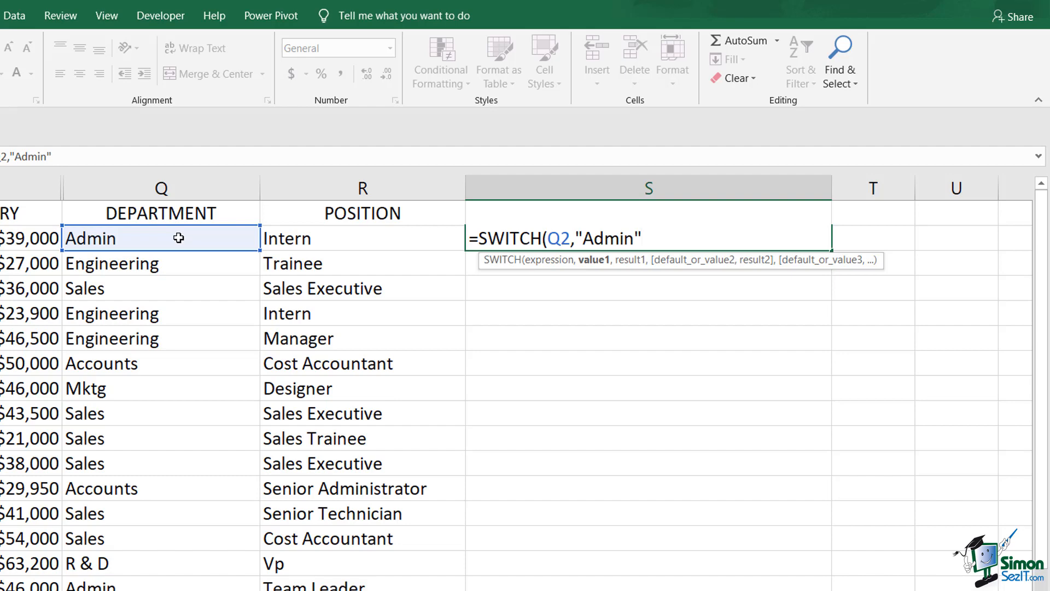
pyautogui.write(',"Administration",')
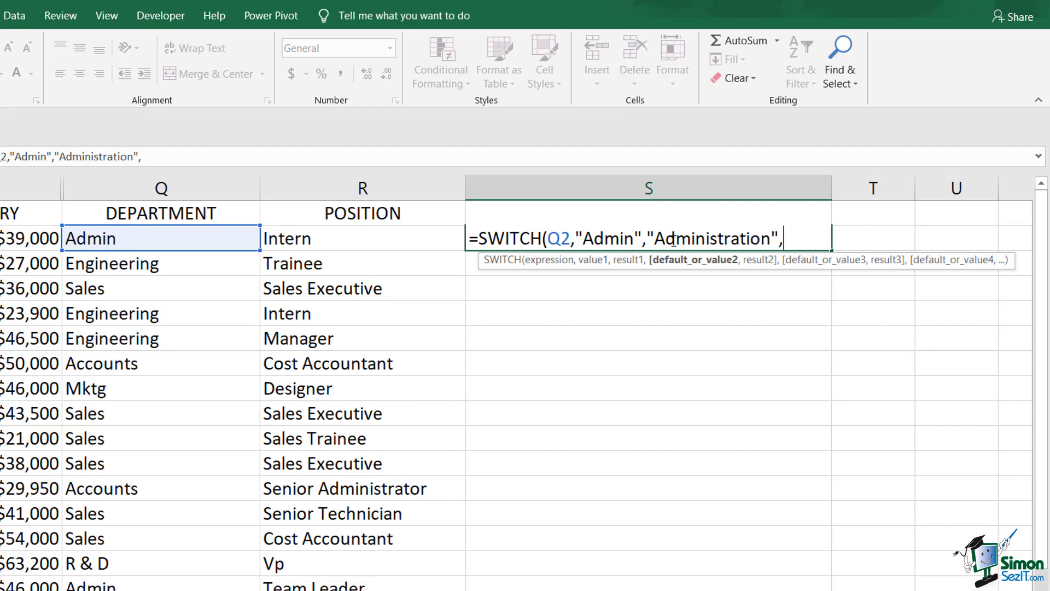
# Add SWITCH pairs returning "Marketing" for "Mktg" and "Research and Development" for "R & D"
pyautogui.write('"Mktg",')
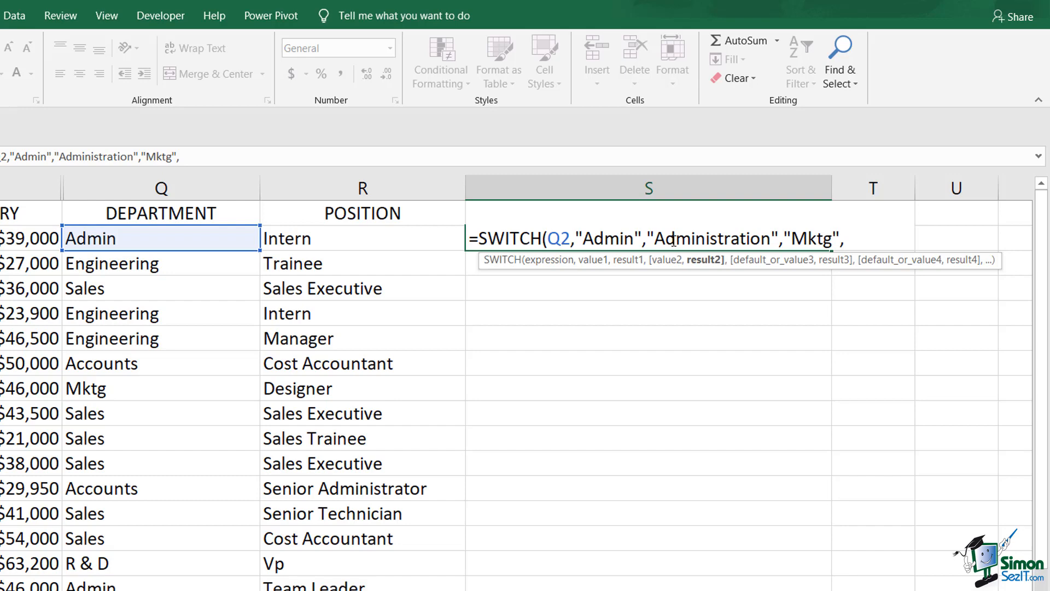
pyautogui.write('"Marketing"')
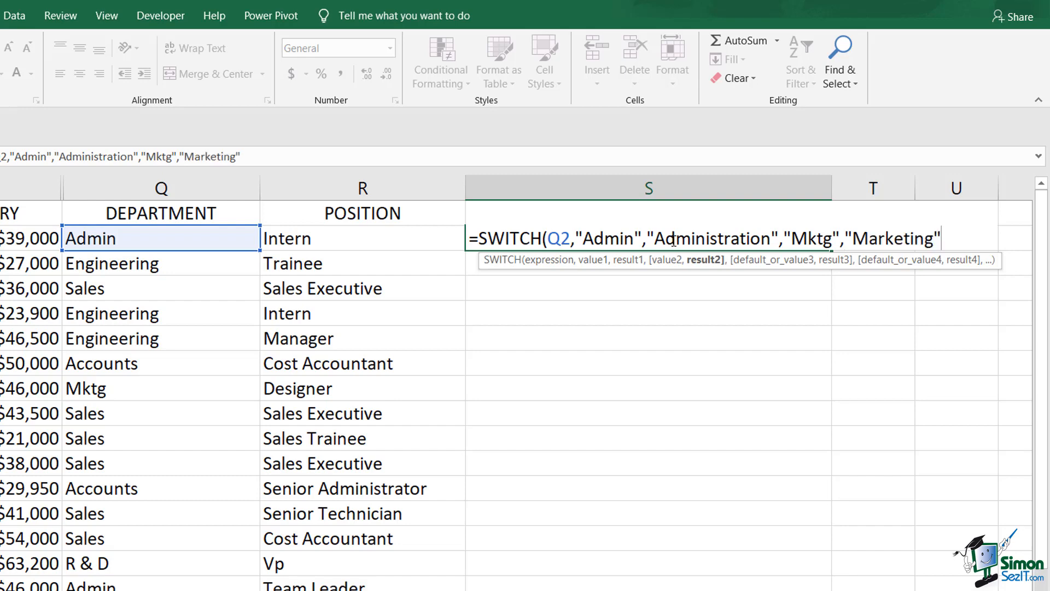
pyautogui.write(',"R & D",')
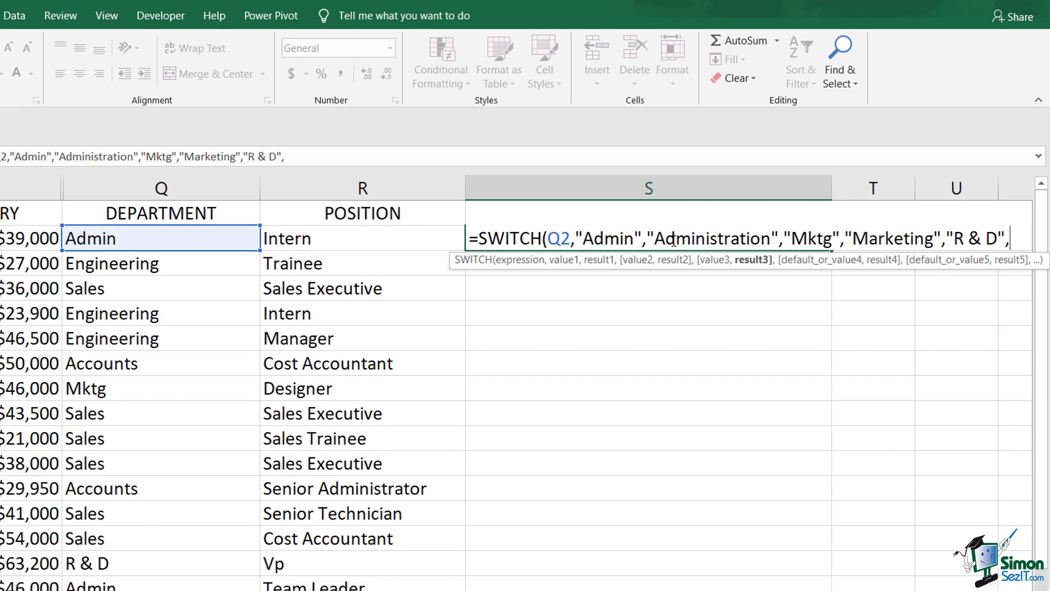
pyautogui.write('"Research and Development",')
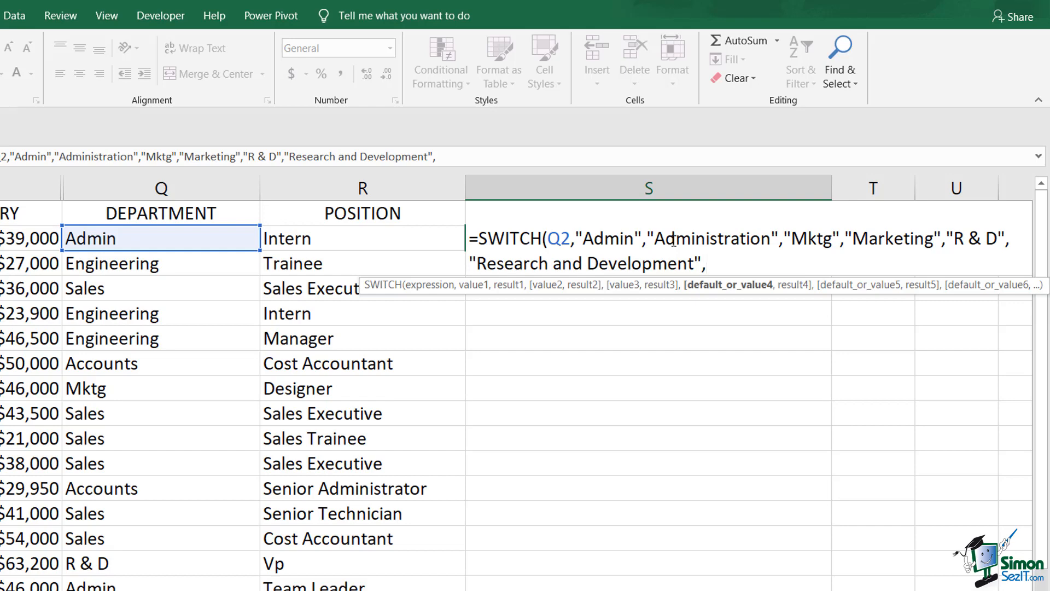
# Complete the SWITCH formula with Q2 as the default result and fill it down column S
pyautogui.write('Q2)')
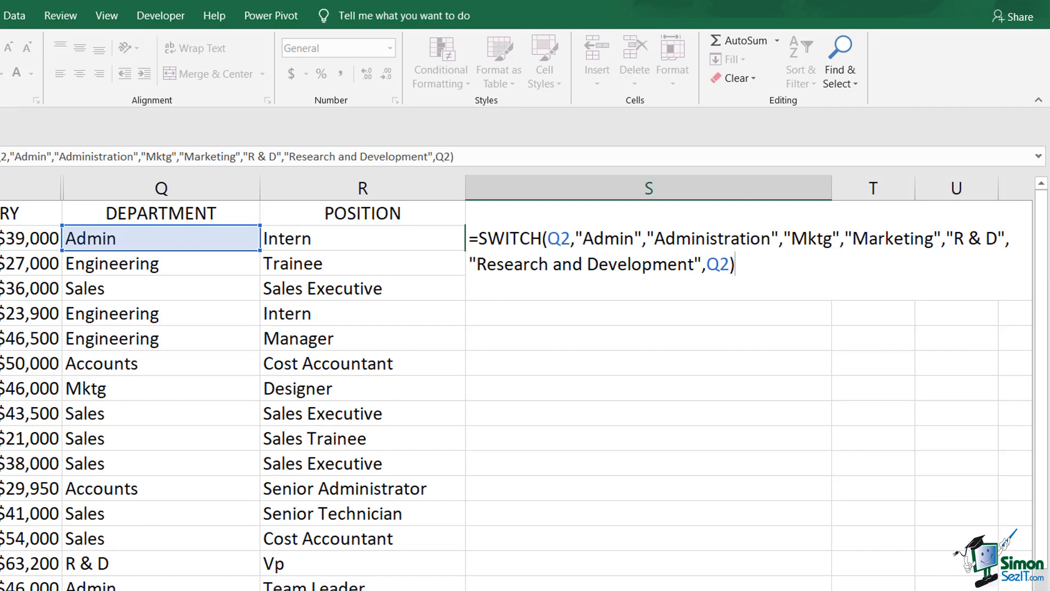
pyautogui.hotkey('ctrl', 'Return')
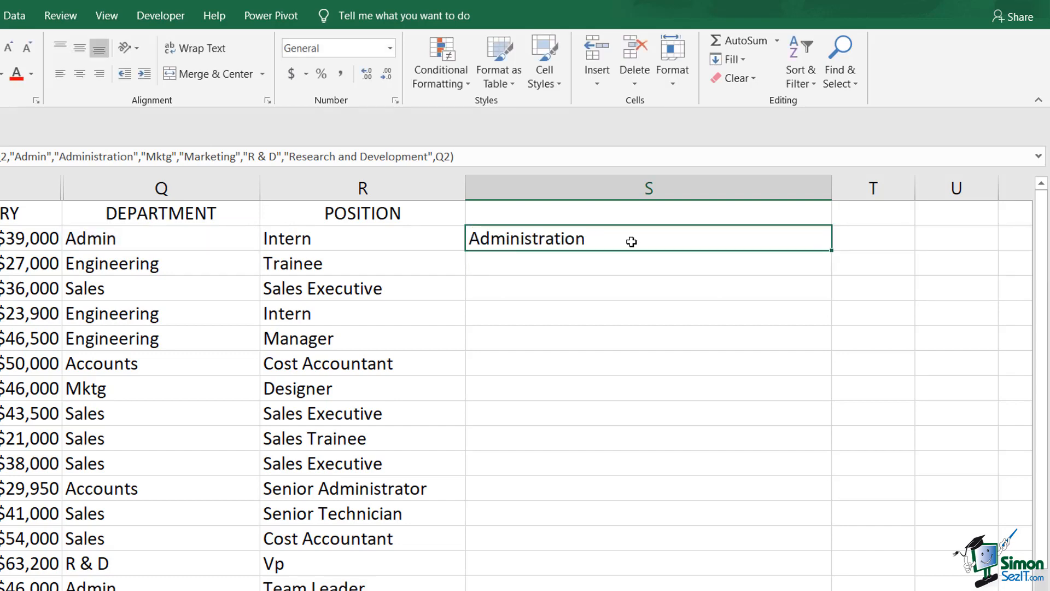
pyautogui.doubleClick(832, 251)
pyautogui.click(866, 241)
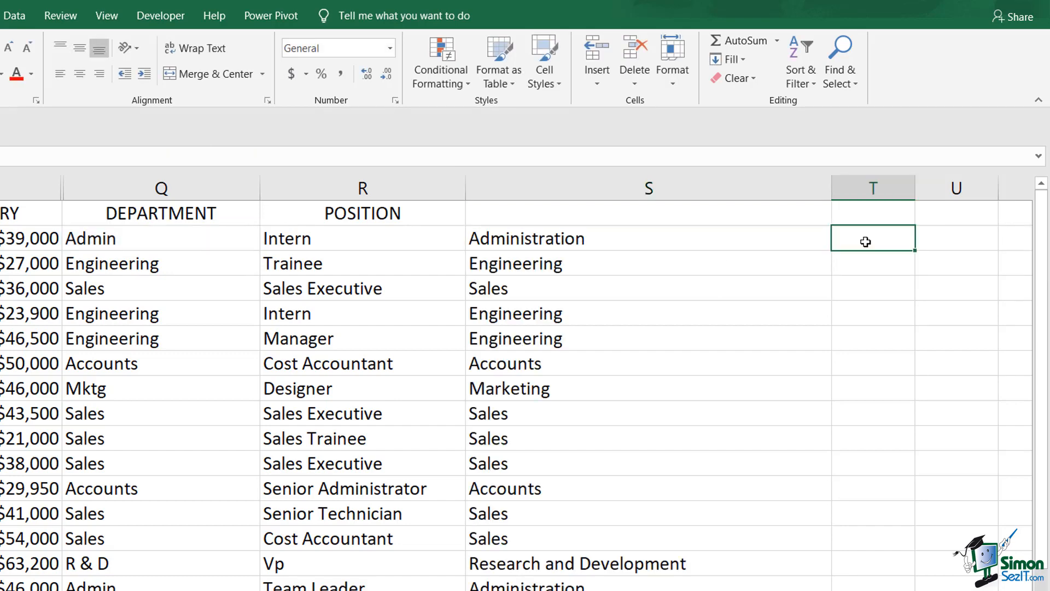